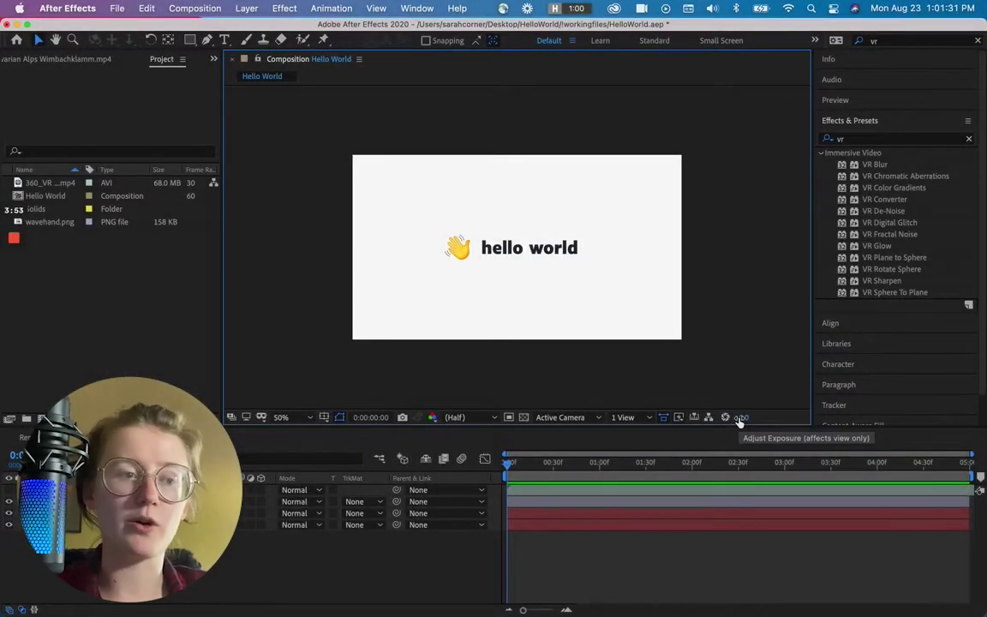
Step: Try a -3 preview exposure, reset it, and open the Hello World composition flowchart
mouse_move(742, 419)
mouse_down()
mouse_move(776, 417)
mouse_move(715, 422)
mouse_move(818, 419)
mouse_move(757, 421)
mouse_up()
click(725, 418)
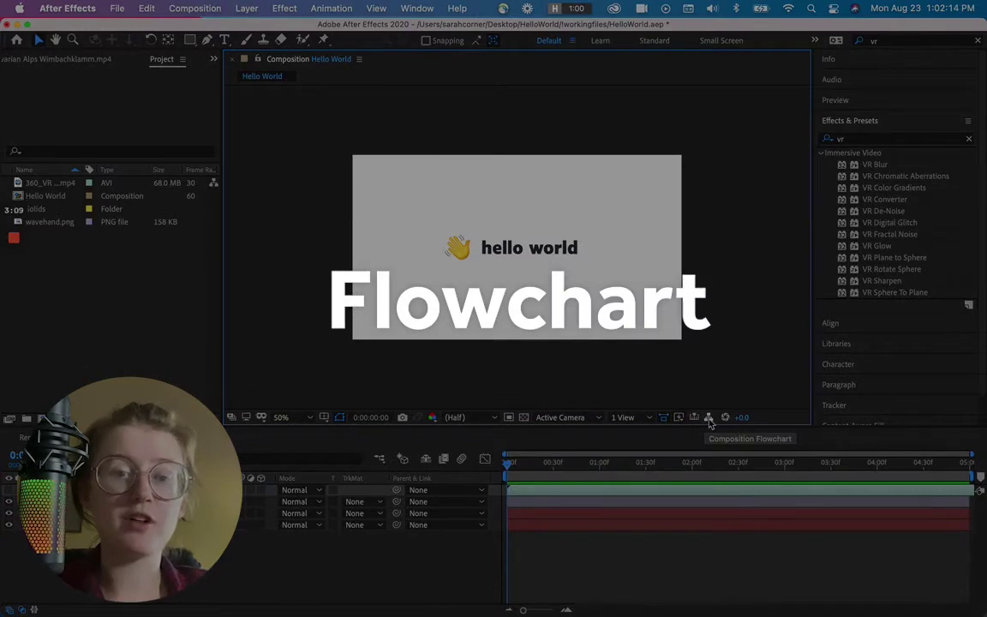
click(709, 419)
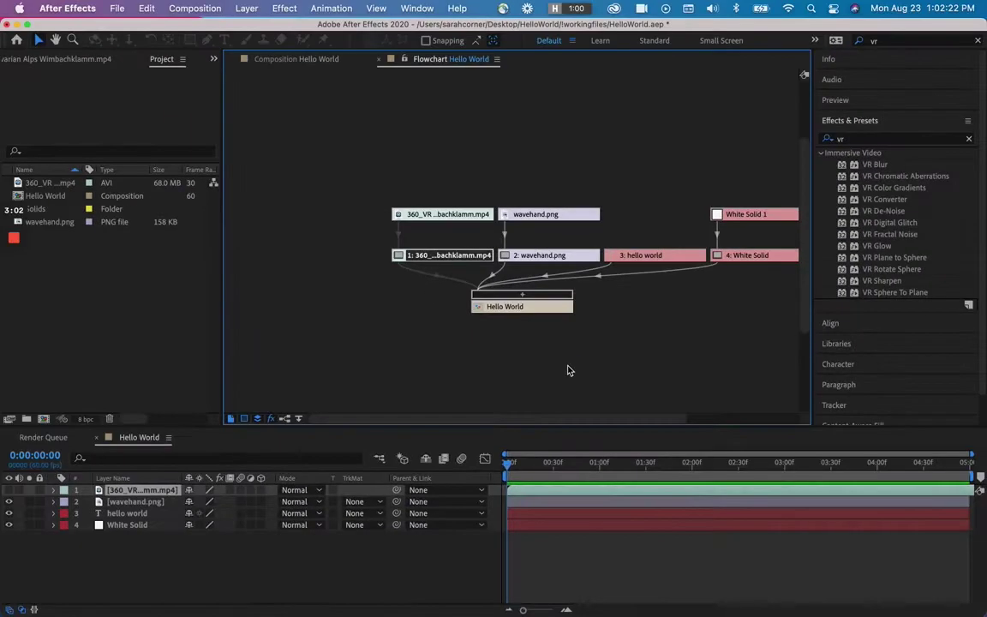
click(507, 382)
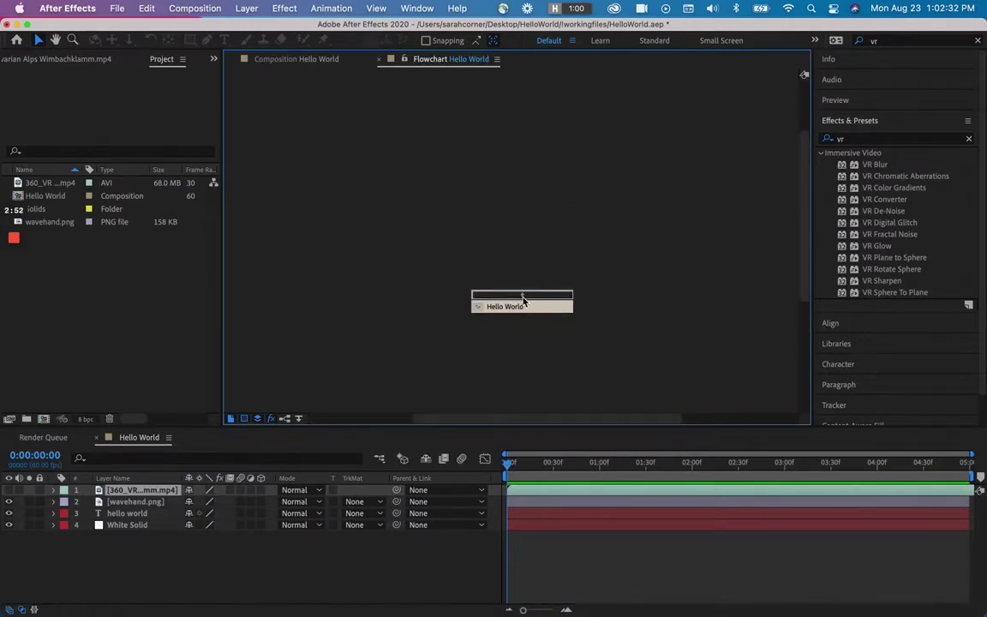
click(523, 296)
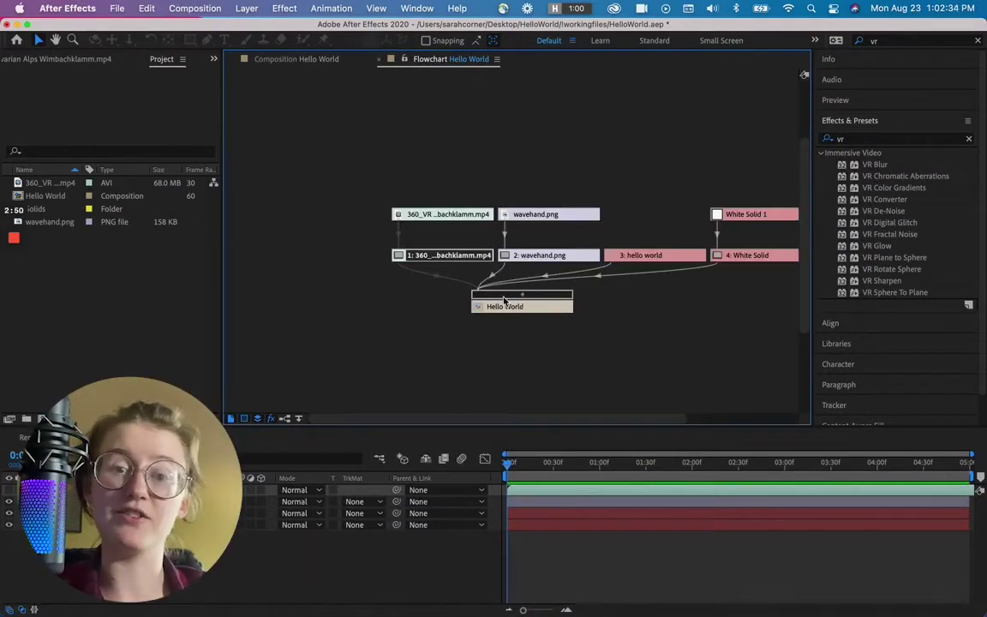
scroll(549, 305, right, 3)
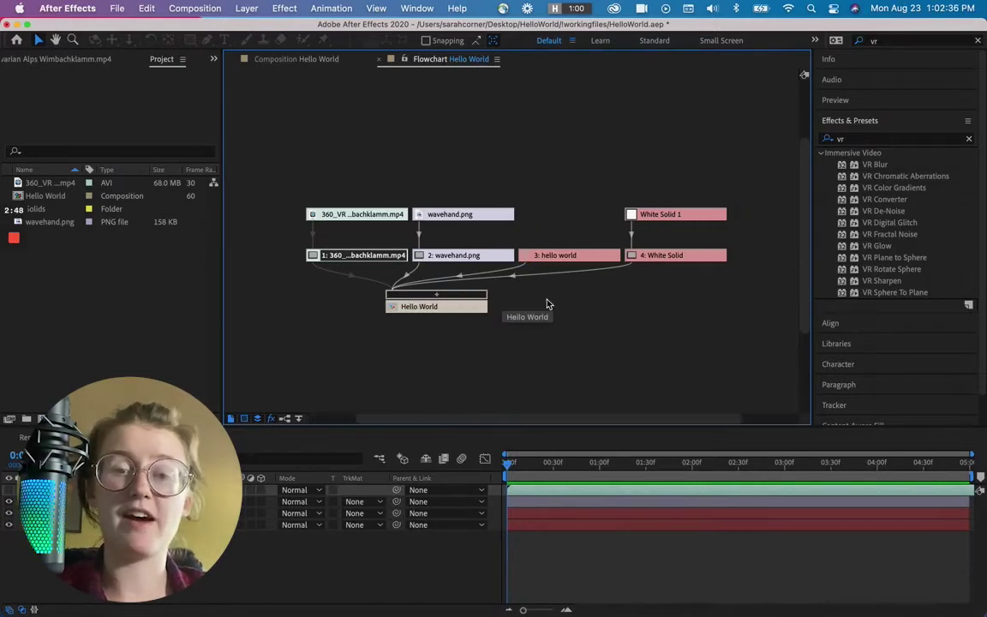
Step: Pre-compose the 360 video layer into a new composition named 'VR 360' and expand its sources
click(147, 501)
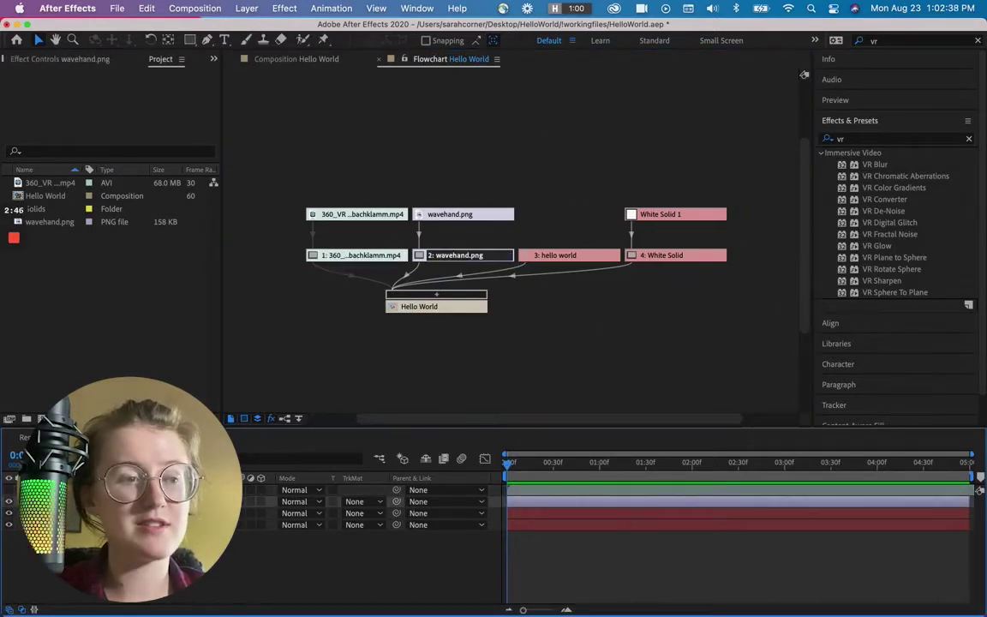
right_click(147, 502)
click(184, 506)
text(V)
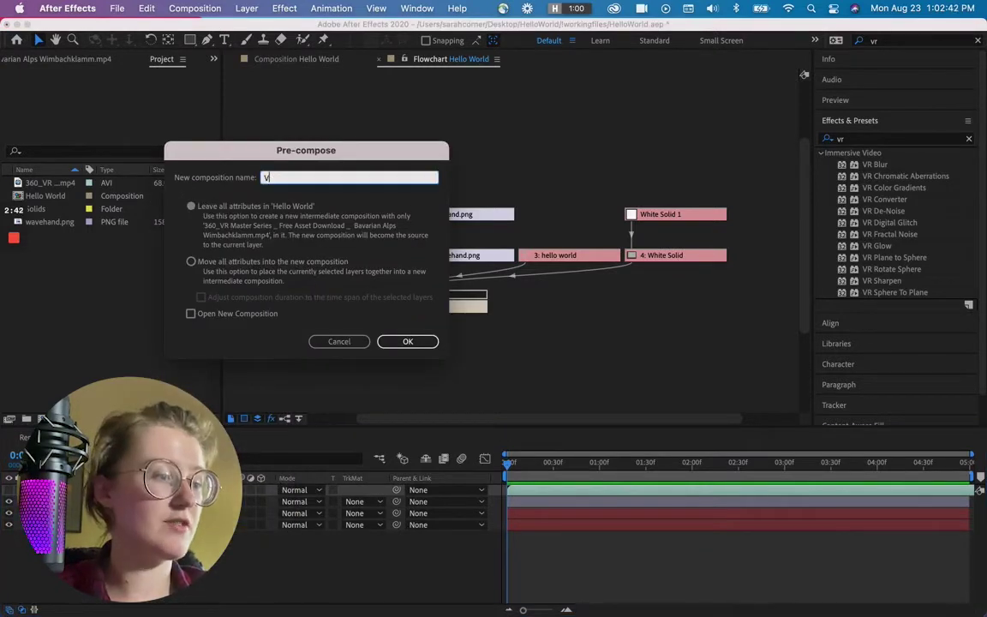
text(R 360)
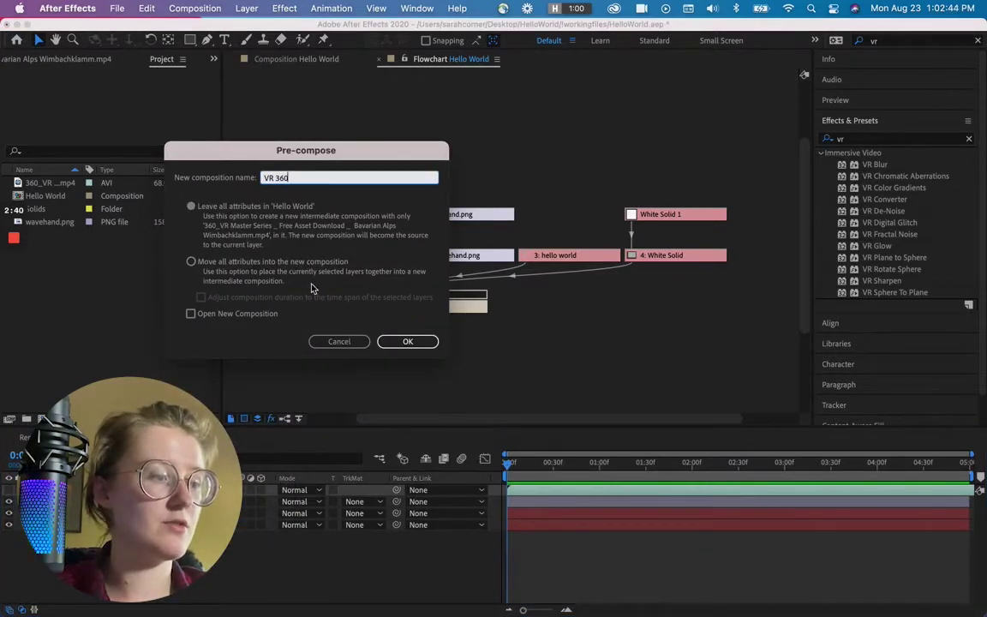
click(408, 341)
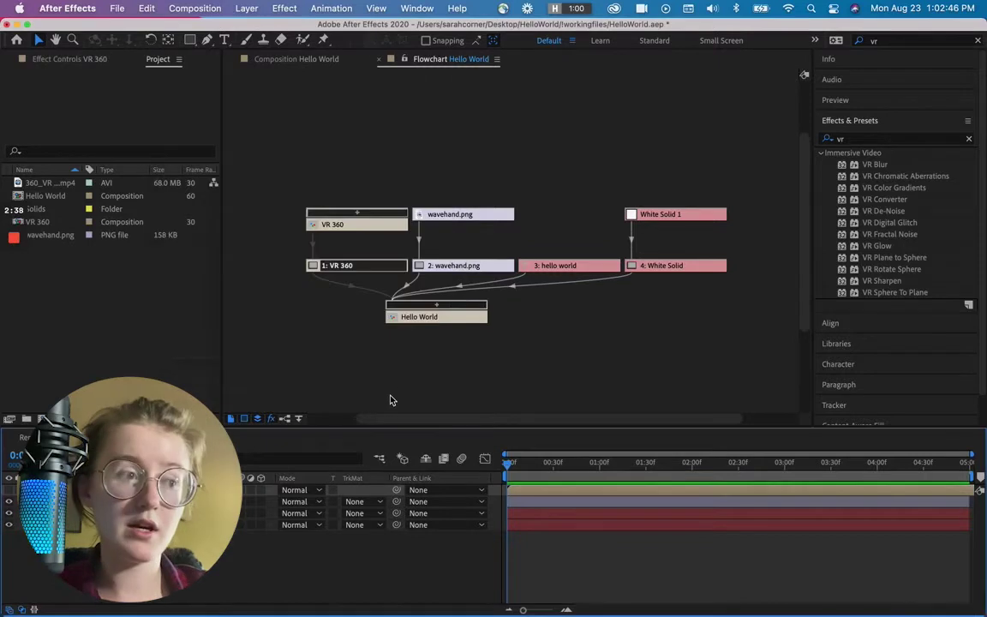
click(358, 214)
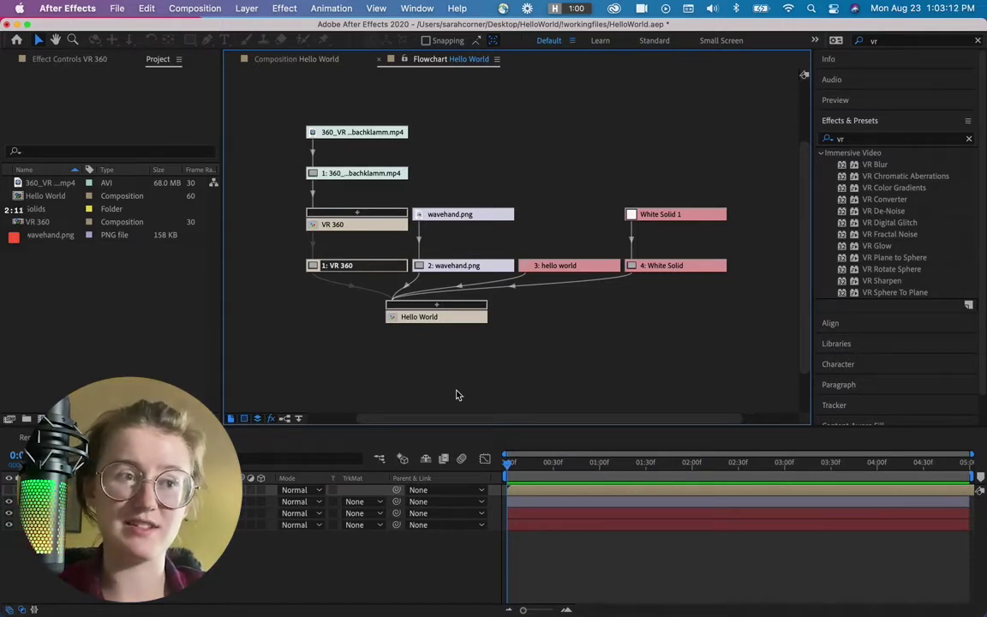
Step: Close the Flowchart and make the Hello World composition viewer the active panel
click(381, 60)
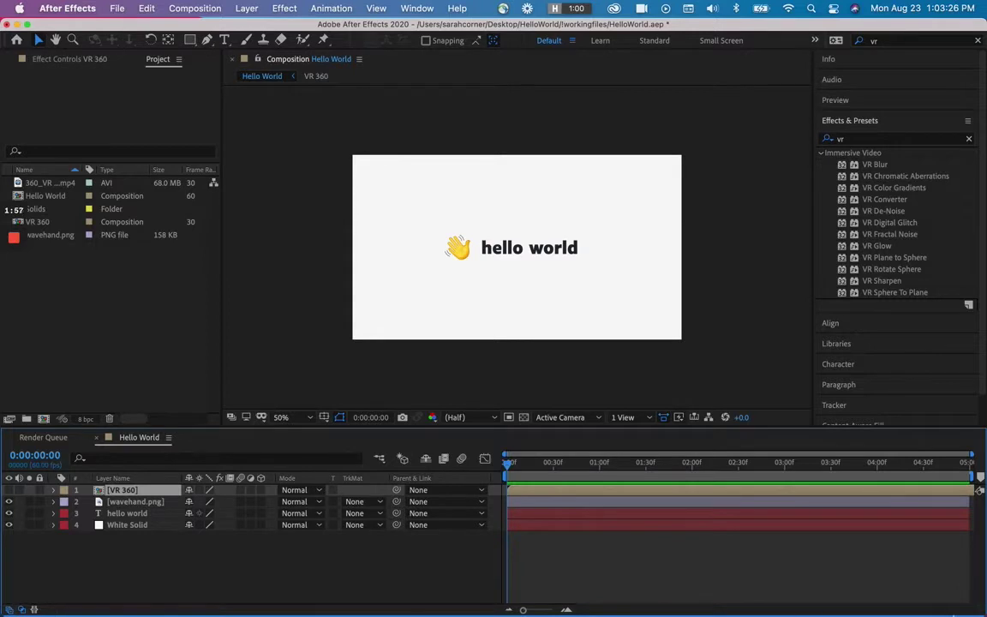
click(696, 422)
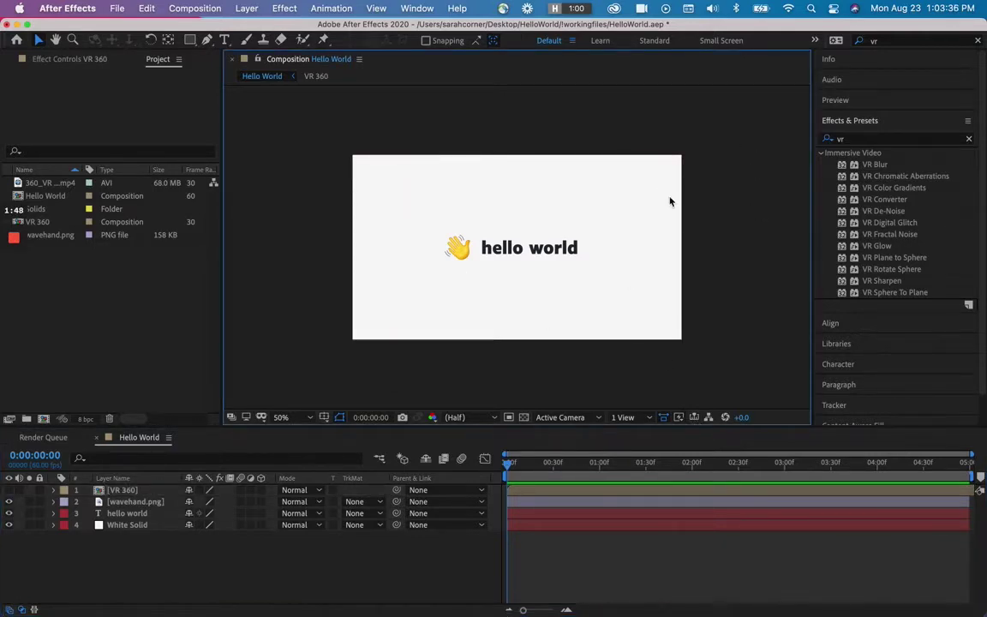
click(680, 421)
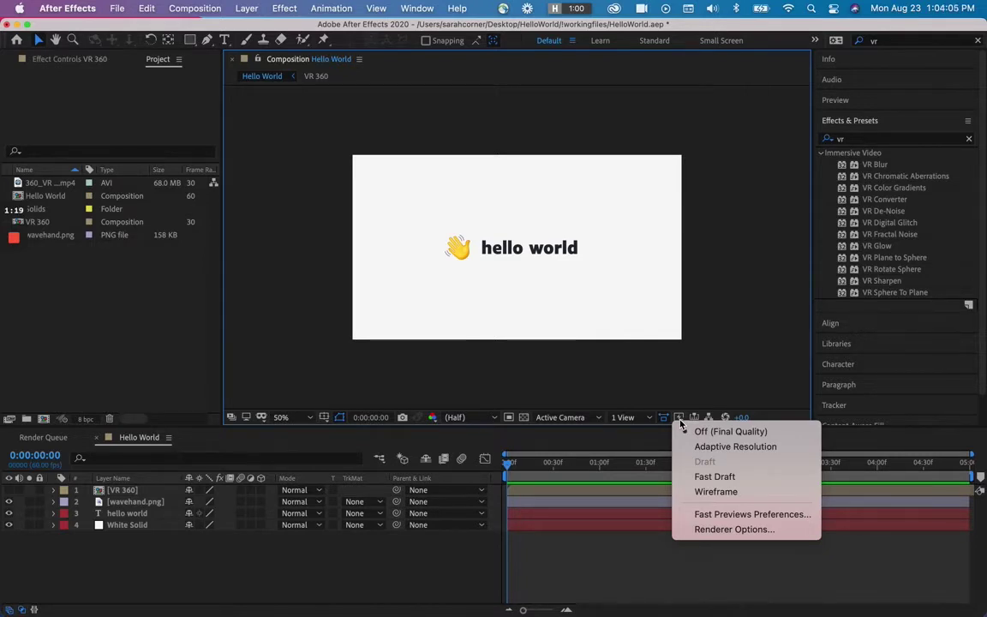
click(713, 491)
click(711, 478)
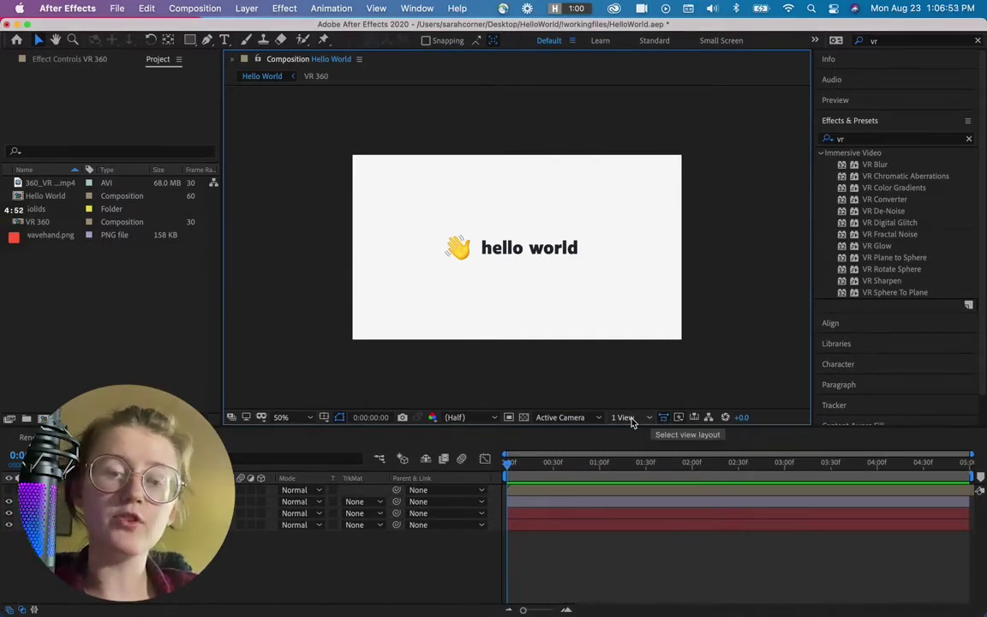
click(631, 420)
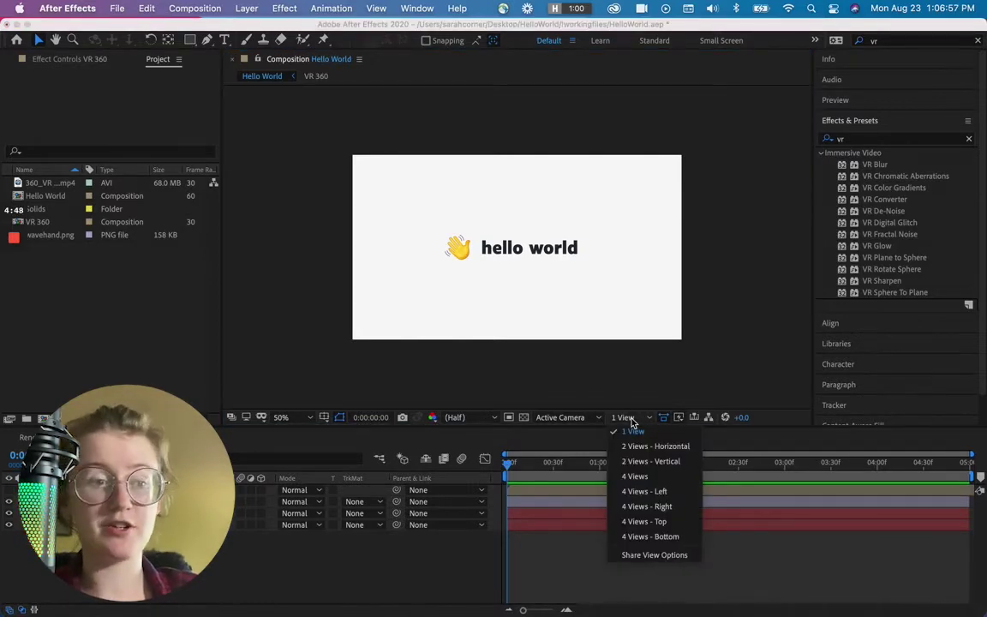
click(650, 447)
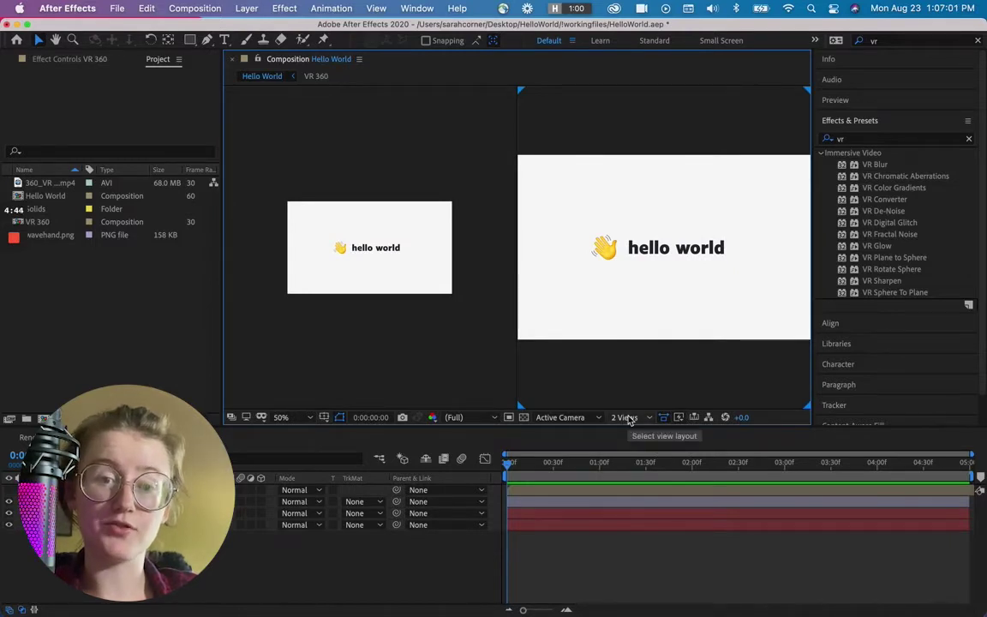
click(630, 419)
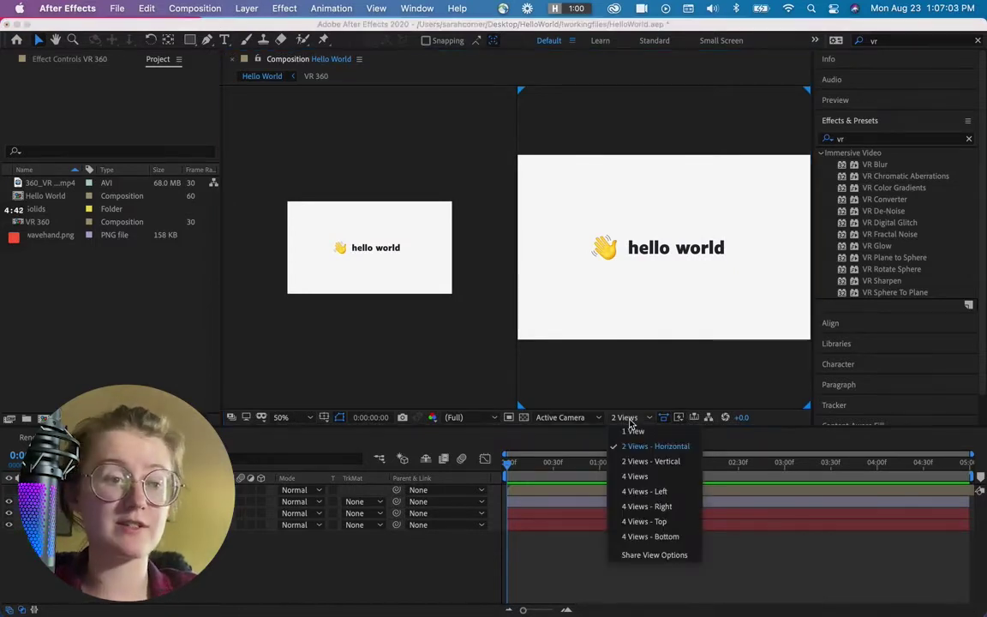
click(651, 461)
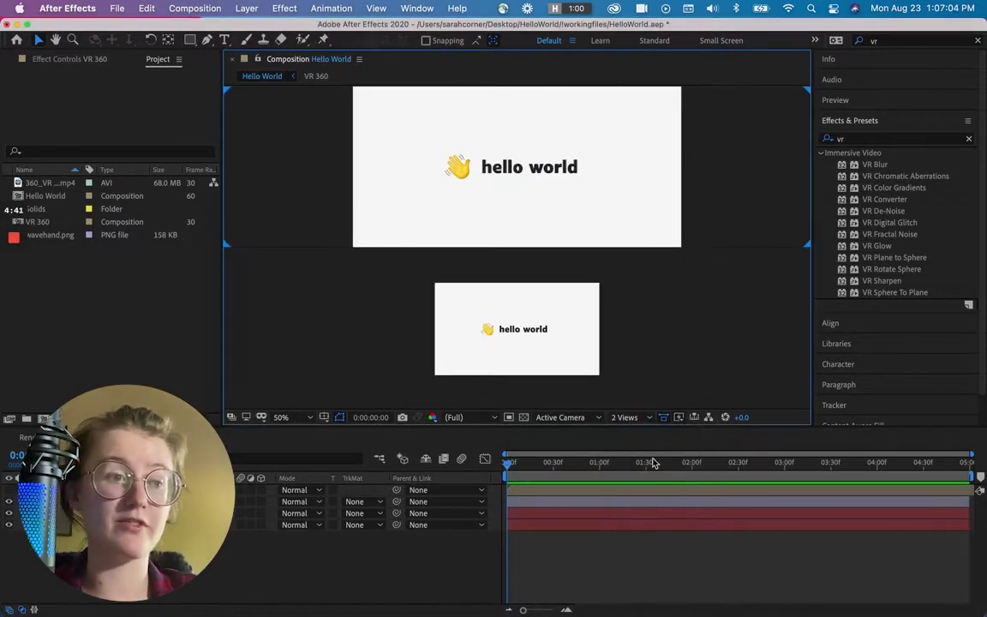
click(627, 420)
click(634, 431)
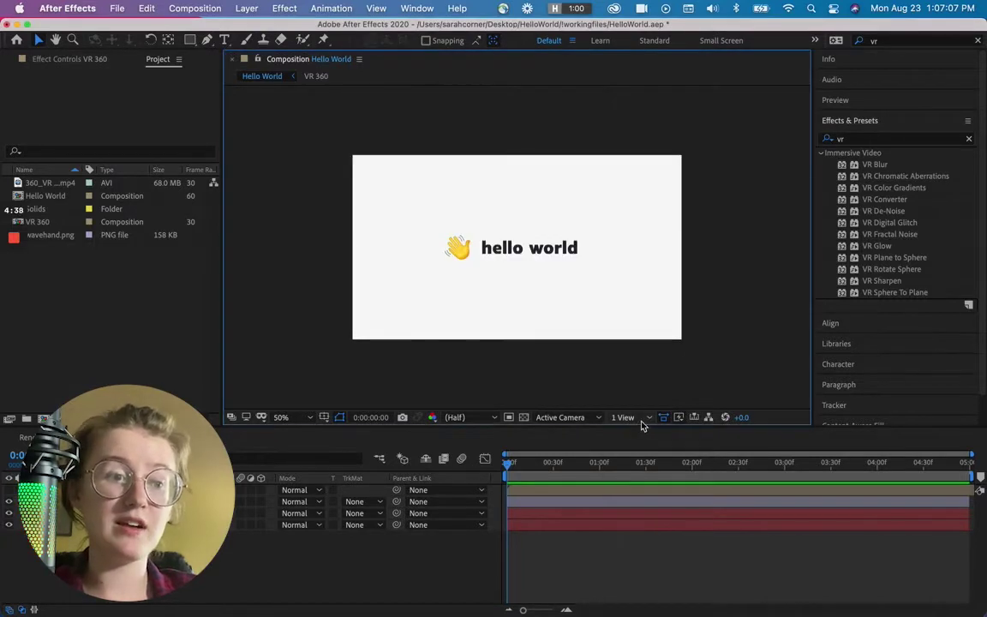
click(638, 419)
click(633, 447)
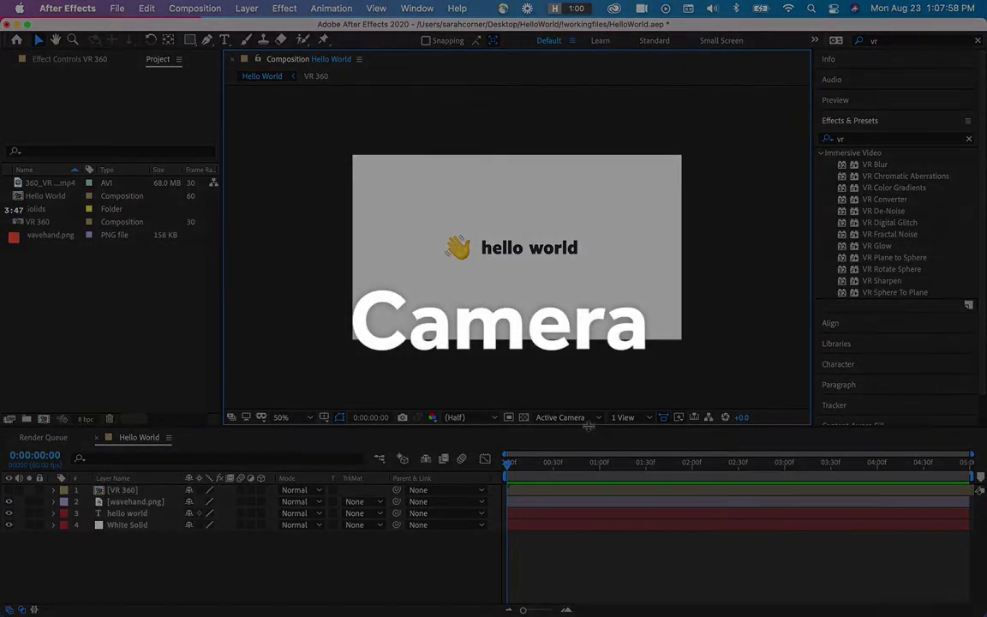
Step: Split the viewer into two side-by-side views and select the White Solid layer
click(578, 419)
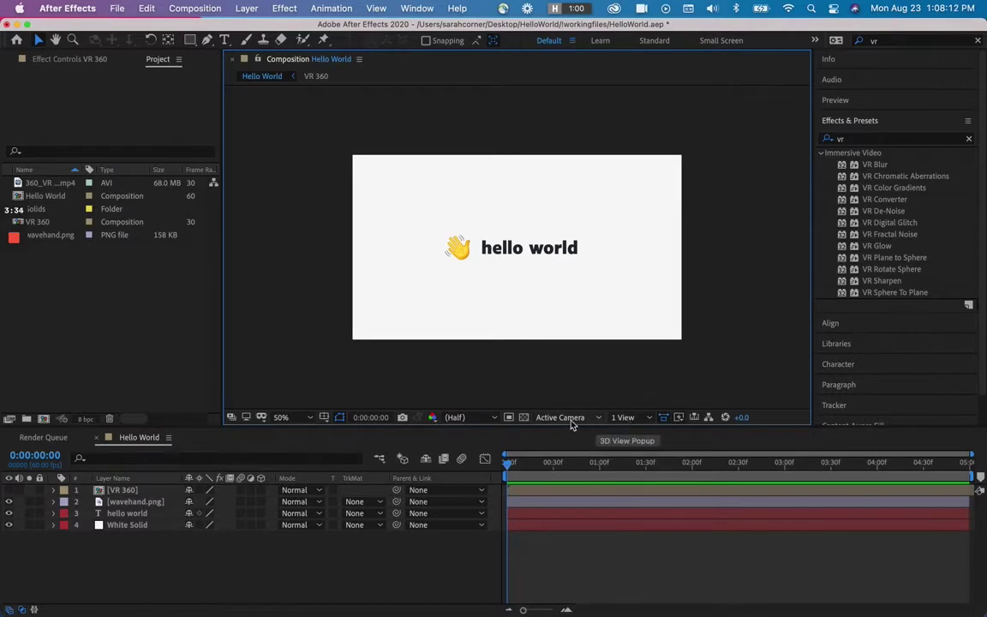
click(567, 419)
click(628, 418)
click(629, 418)
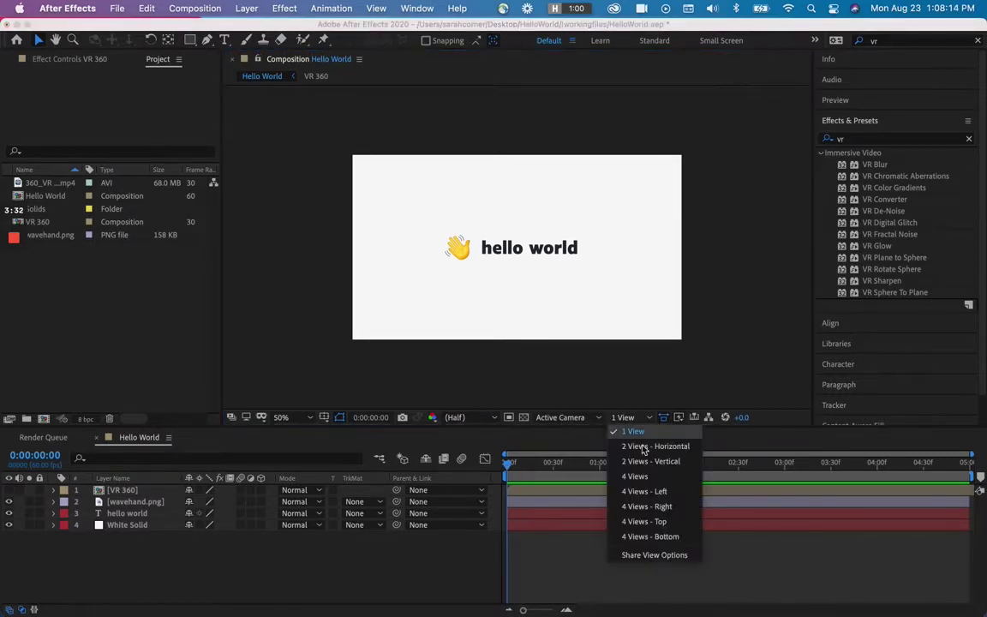
click(634, 569)
click(420, 283)
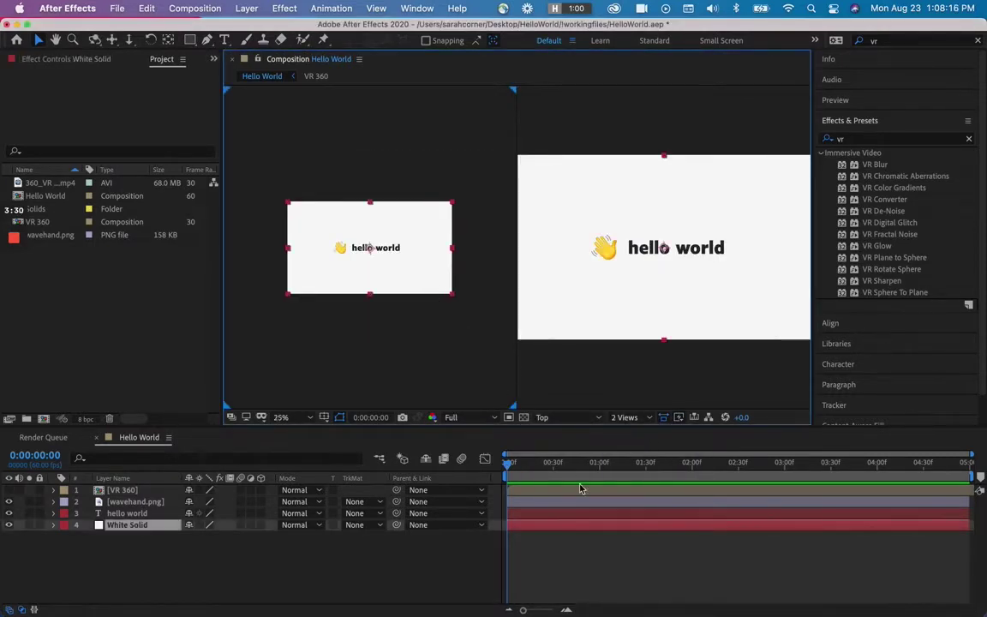
Step: Switch the view's camera to Right, then to Top
click(568, 419)
click(556, 510)
click(557, 417)
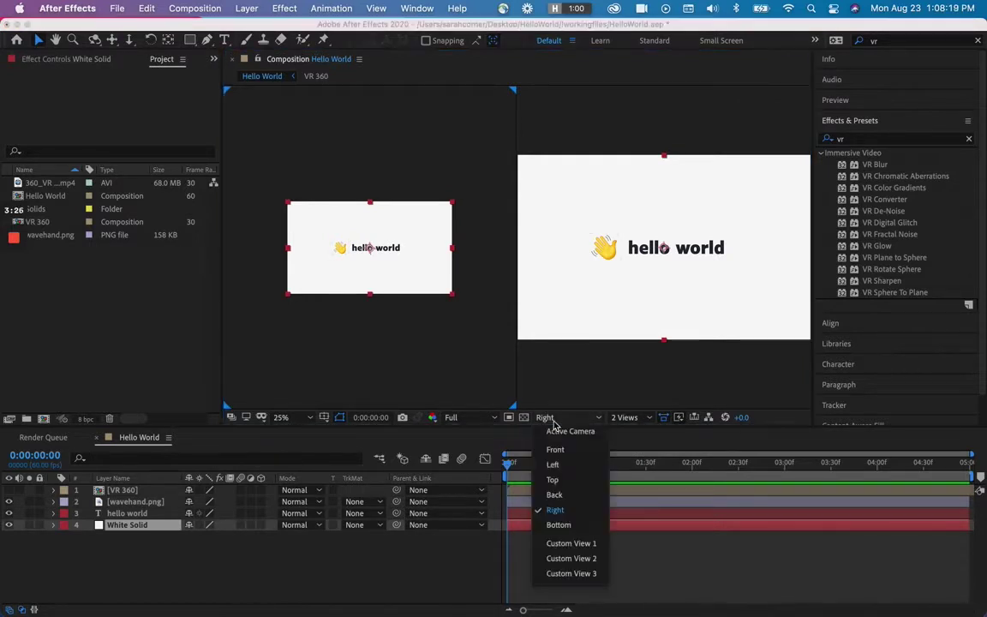
click(554, 481)
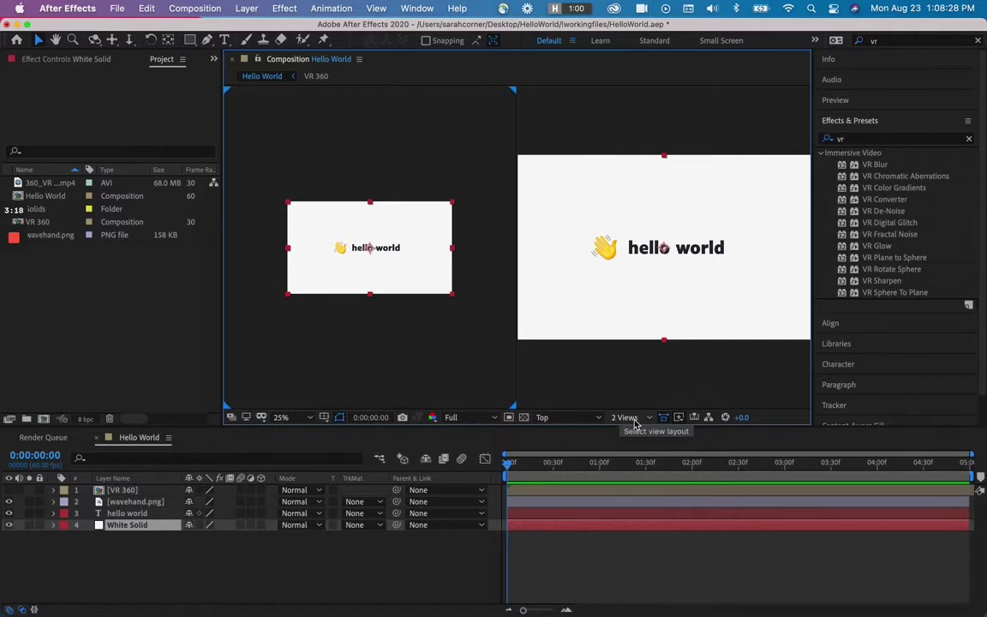
Step: Activate the right-hand view and set the layout back to 1 View
click(580, 343)
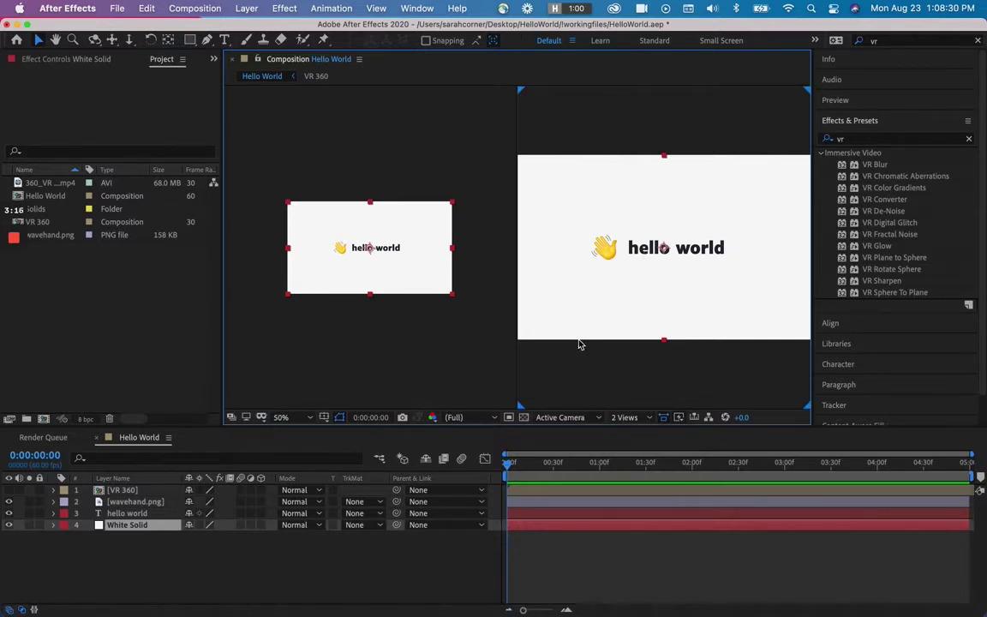
click(555, 418)
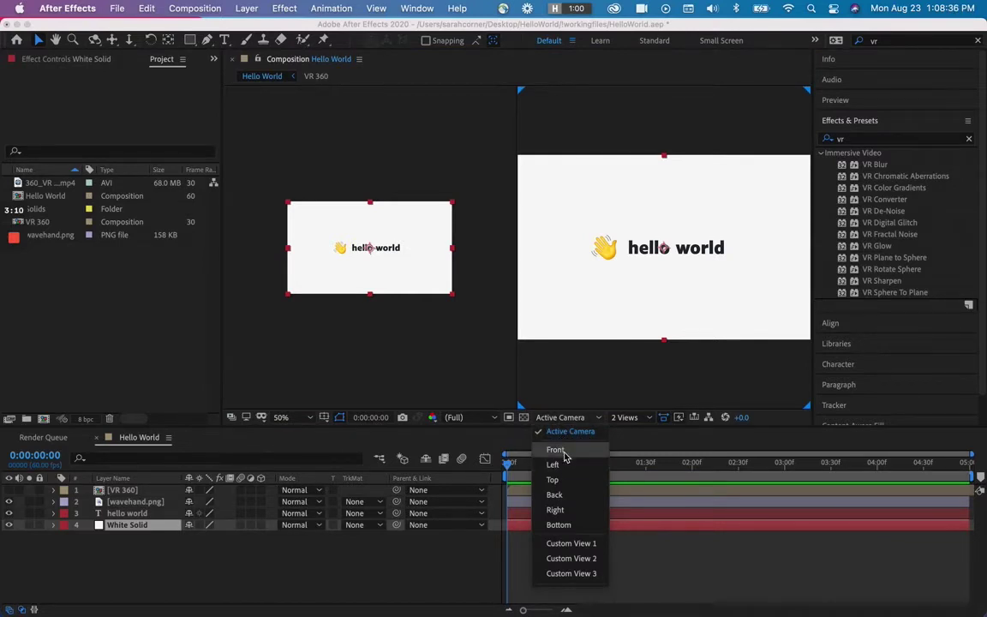
click(516, 386)
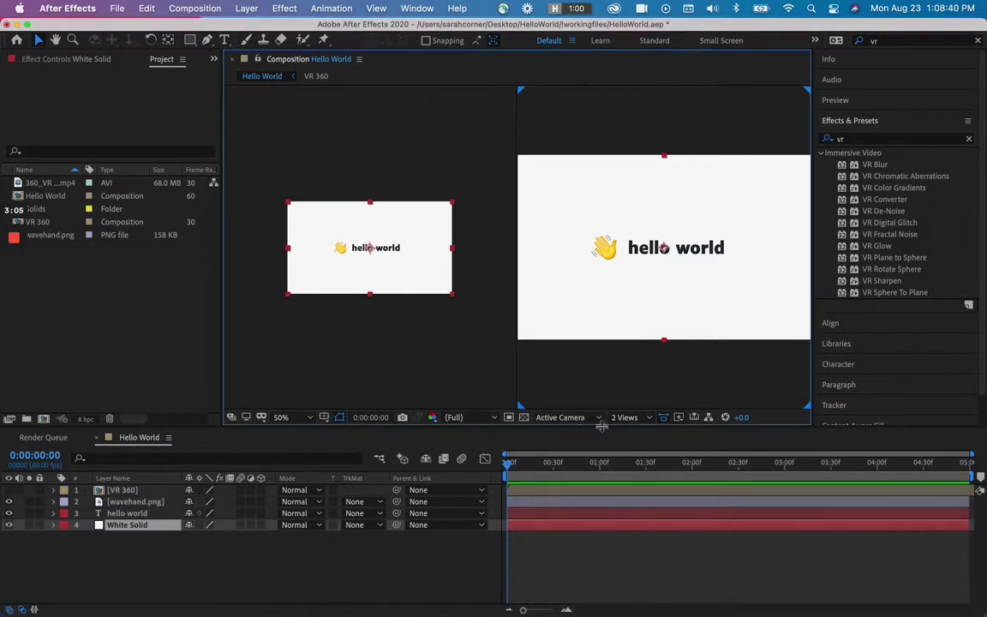
click(633, 418)
click(635, 431)
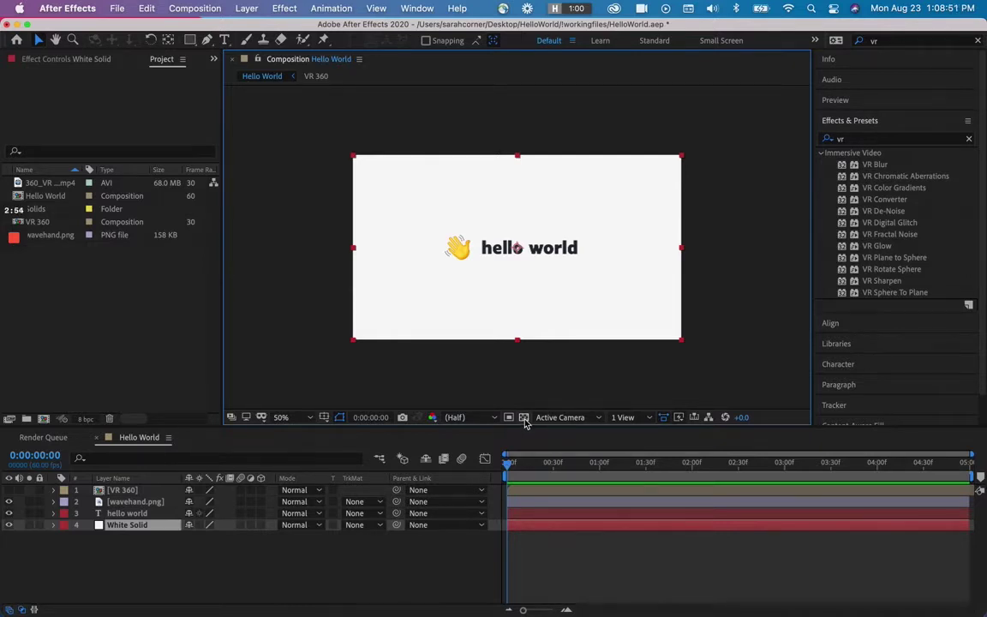
Step: Hide the White Solid layer, then toggle the transparency grid on and back off
click(560, 370)
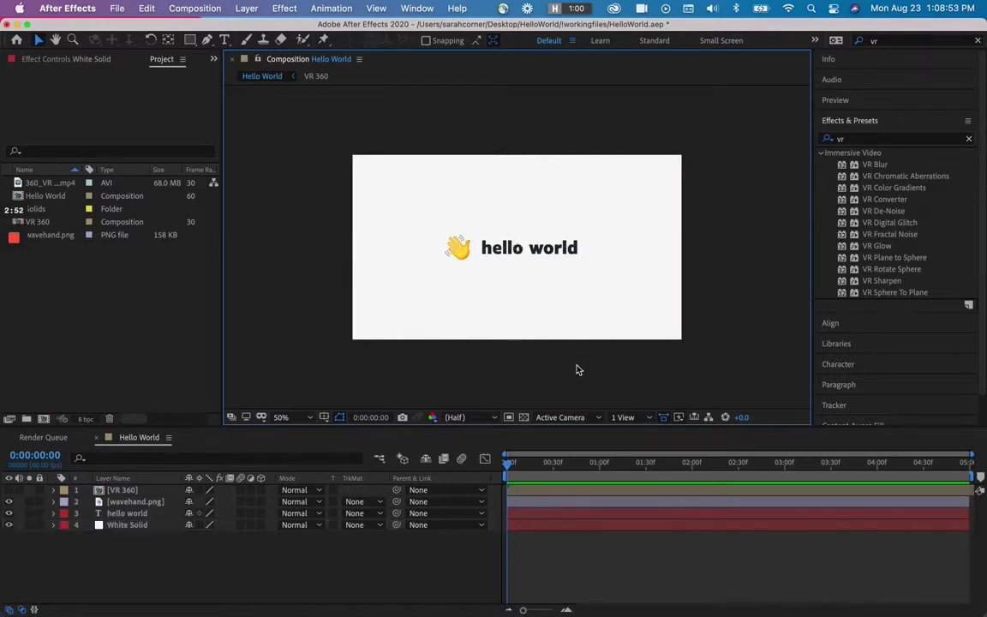
click(9, 525)
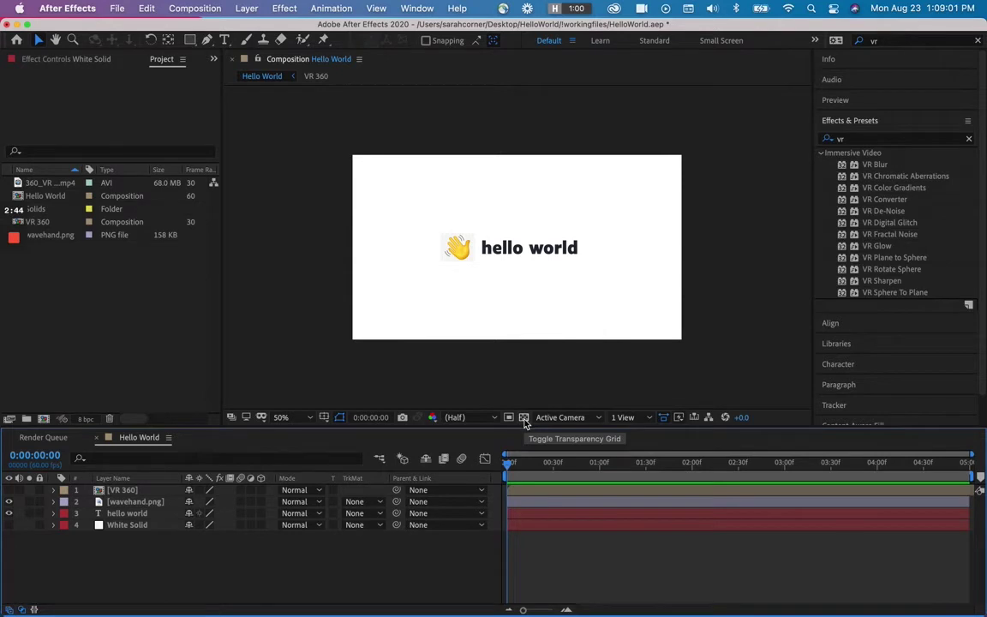
click(524, 419)
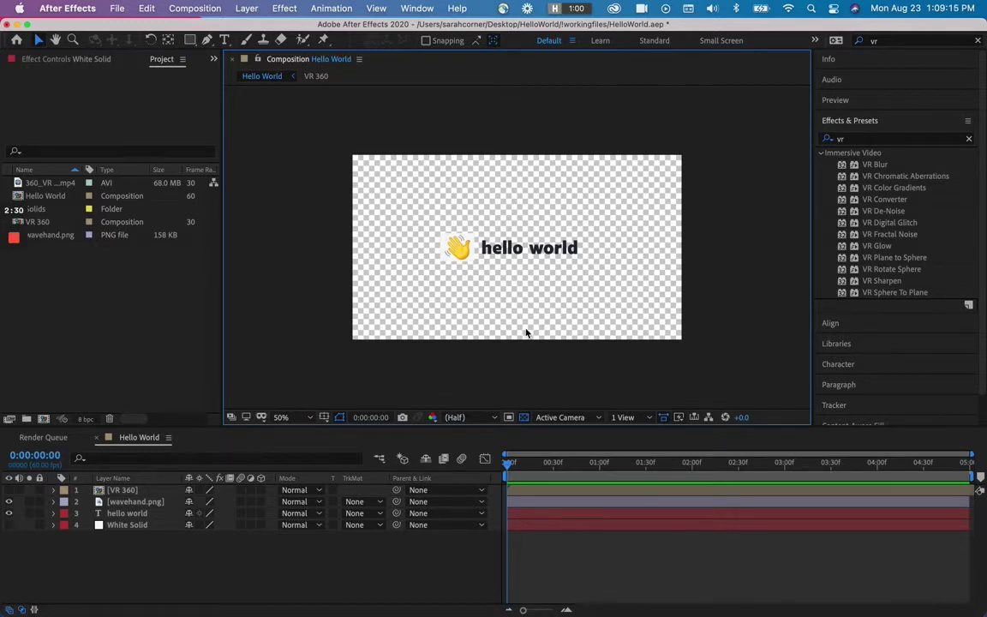
click(524, 417)
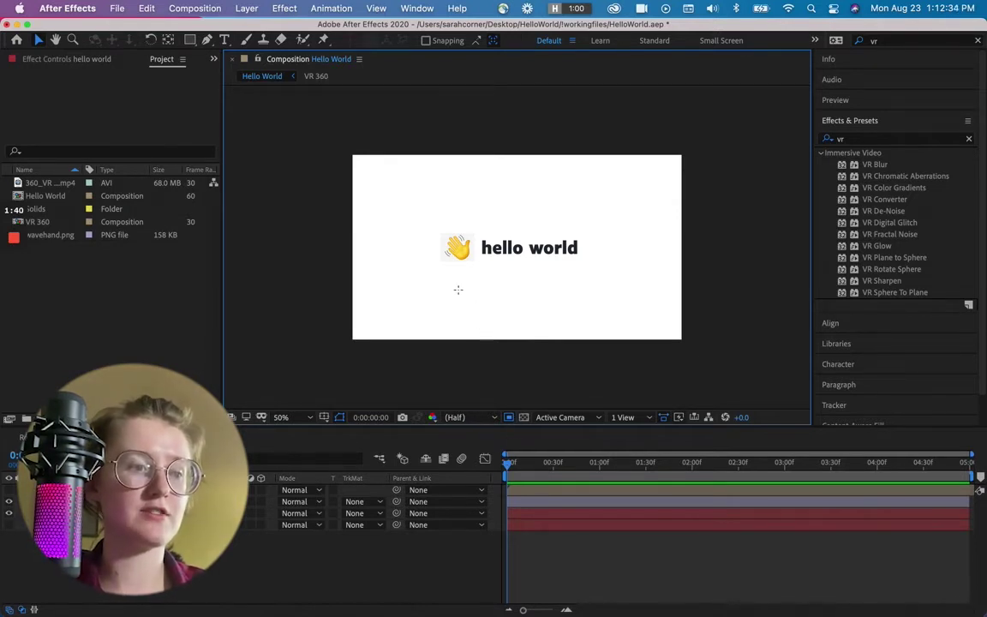
click(536, 247)
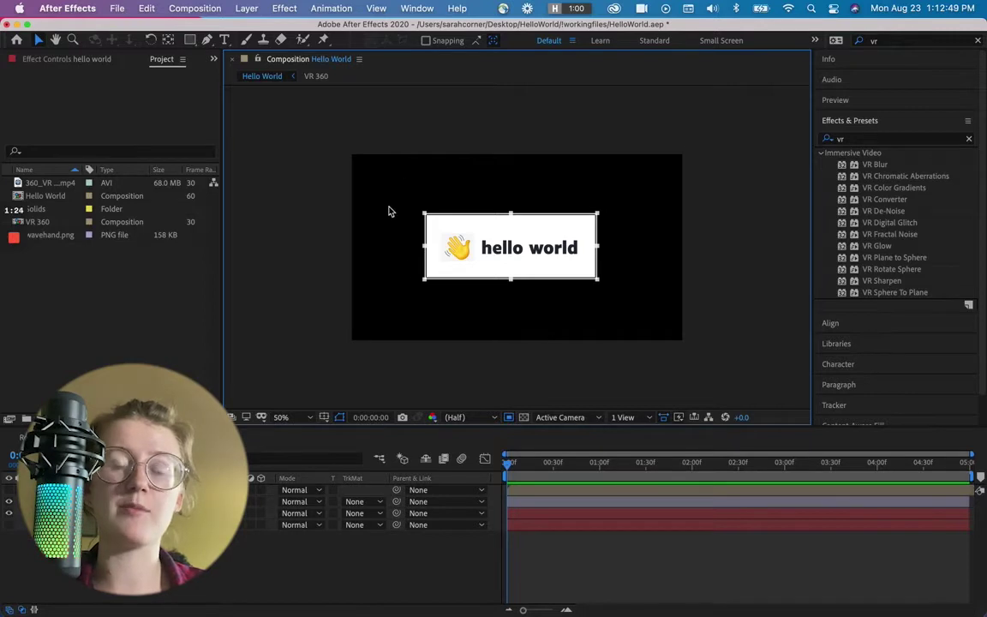
click(192, 7)
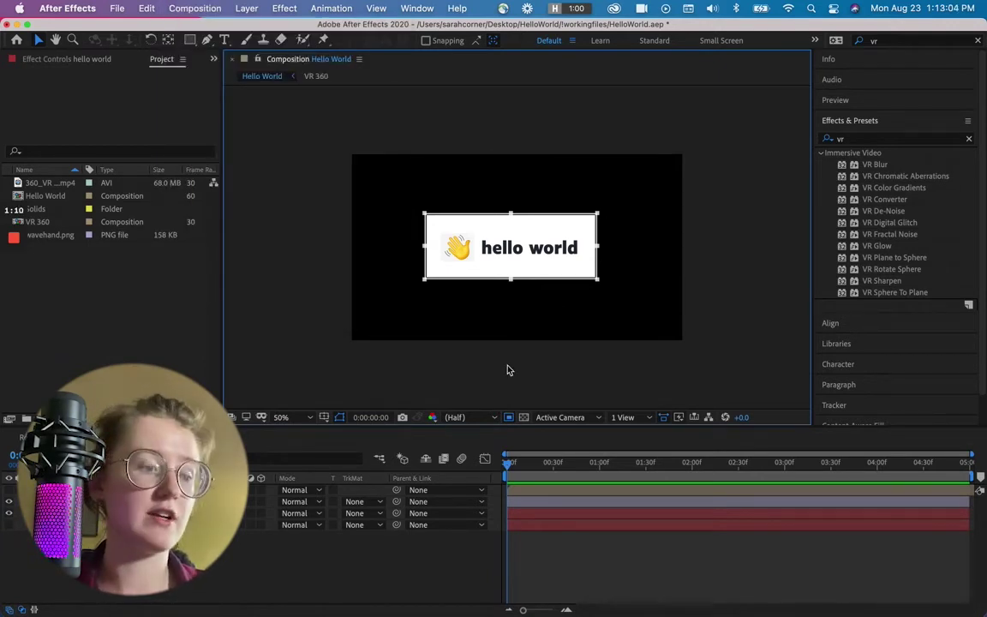
click(509, 417)
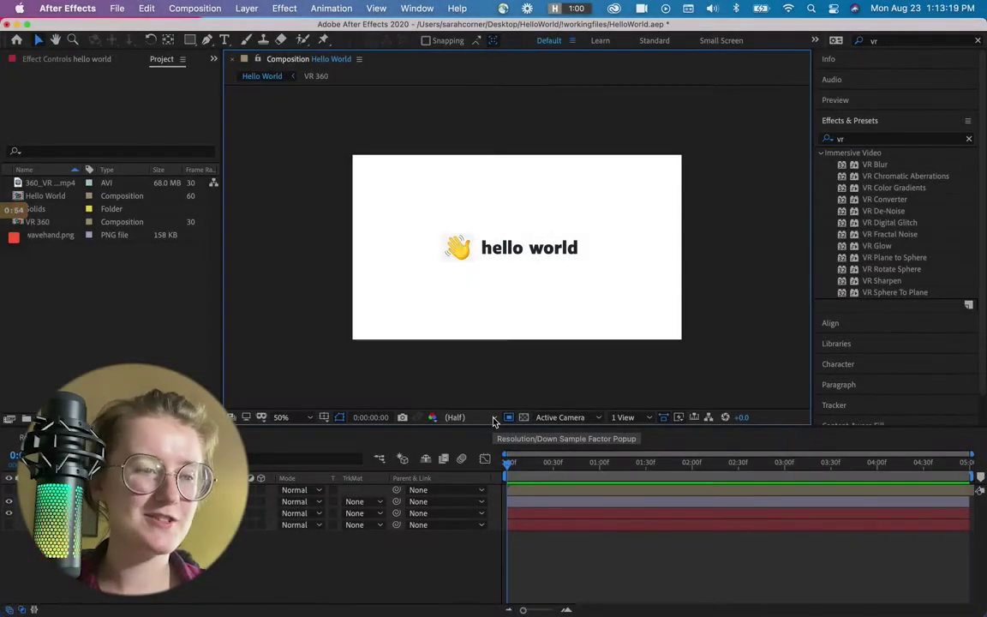
click(479, 420)
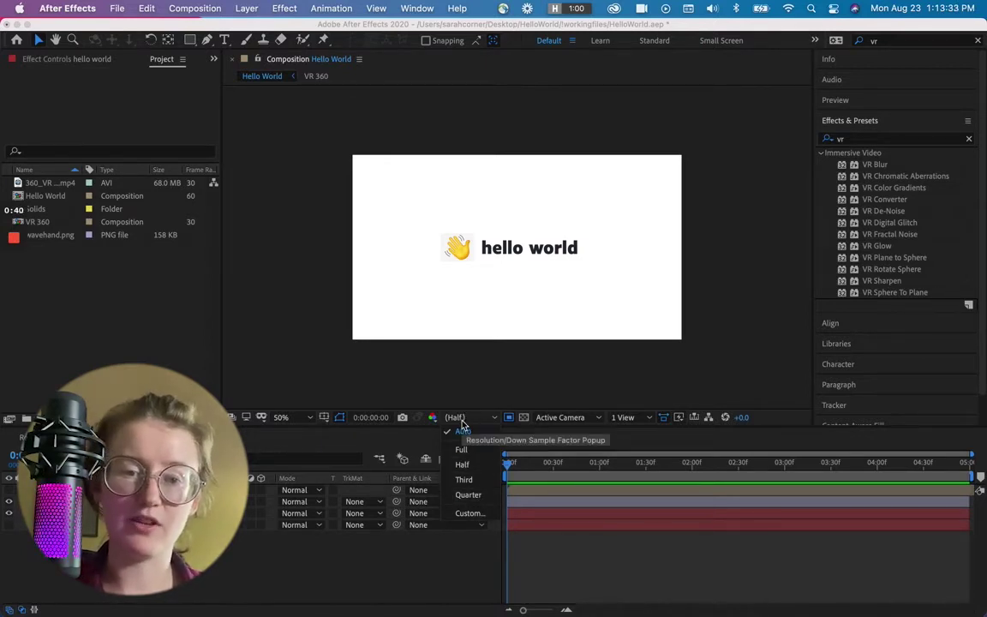
click(478, 480)
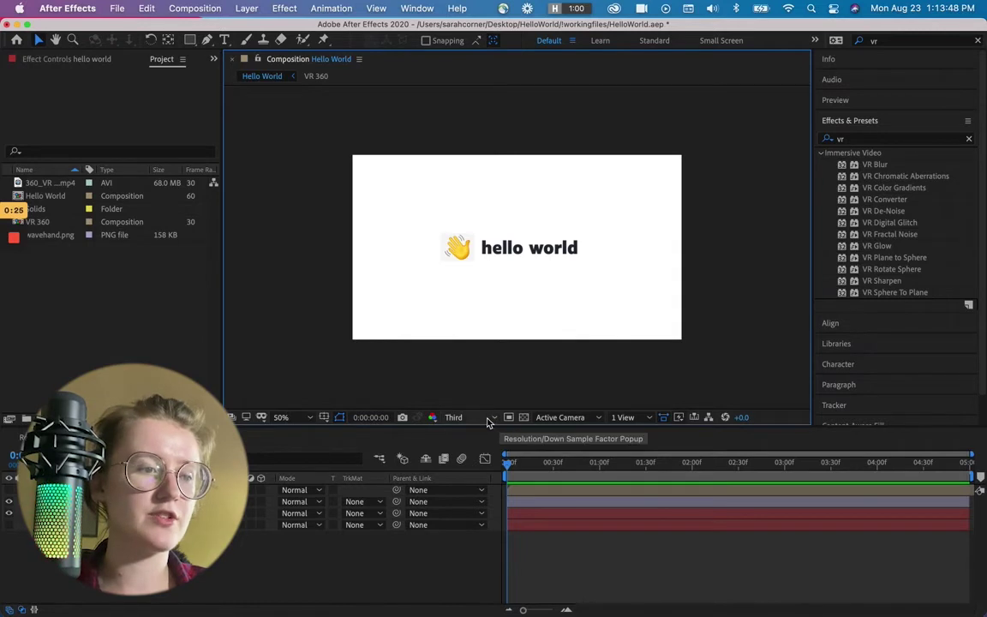
click(487, 419)
click(463, 428)
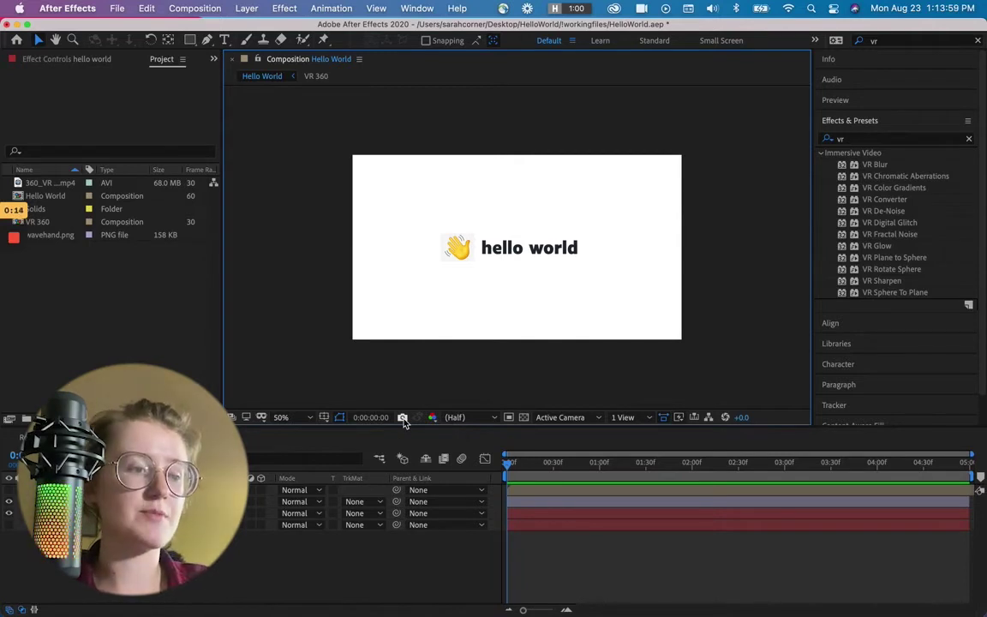
click(374, 418)
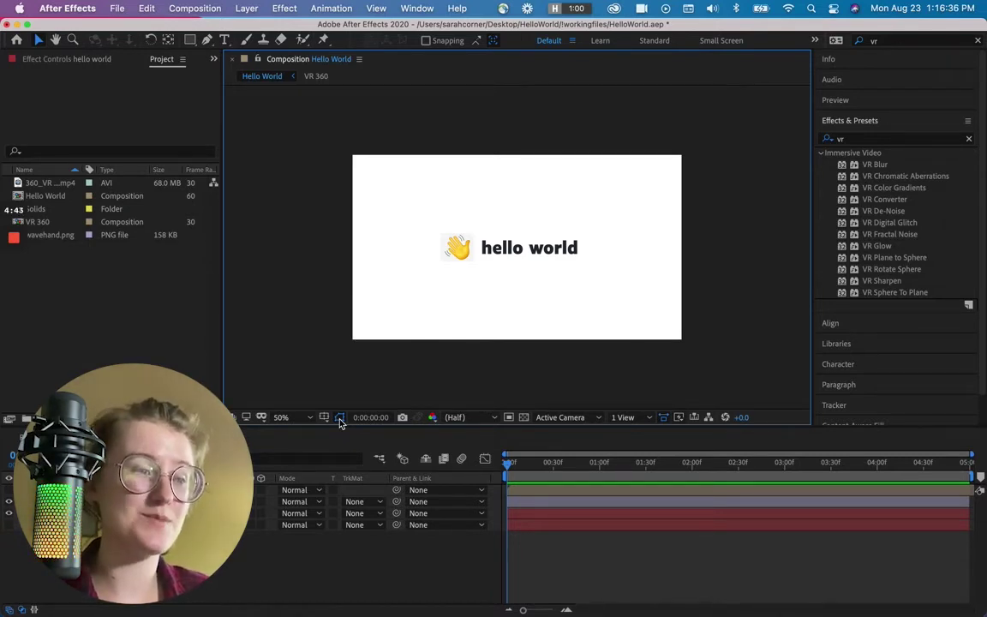
Step: Zoom to 100% and draw a grey rectangle shape layer over the hello world text
click(457, 248)
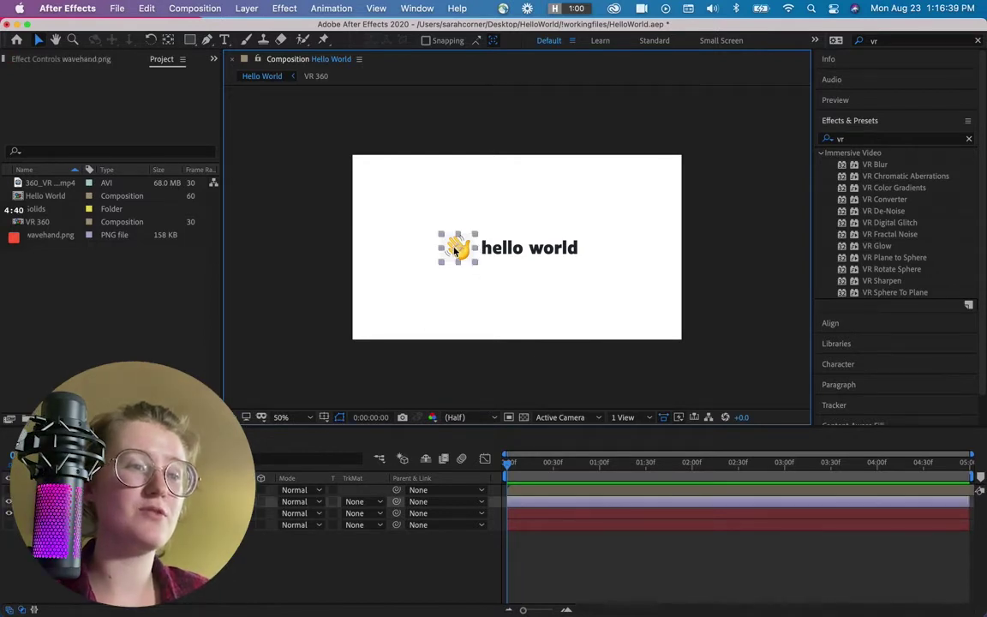
key(/)
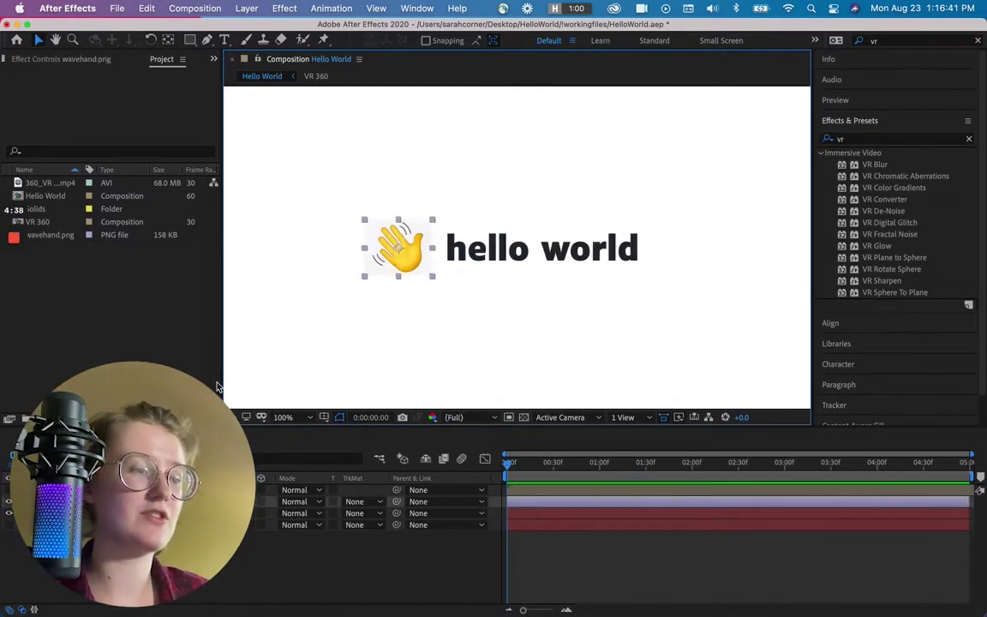
click(443, 274)
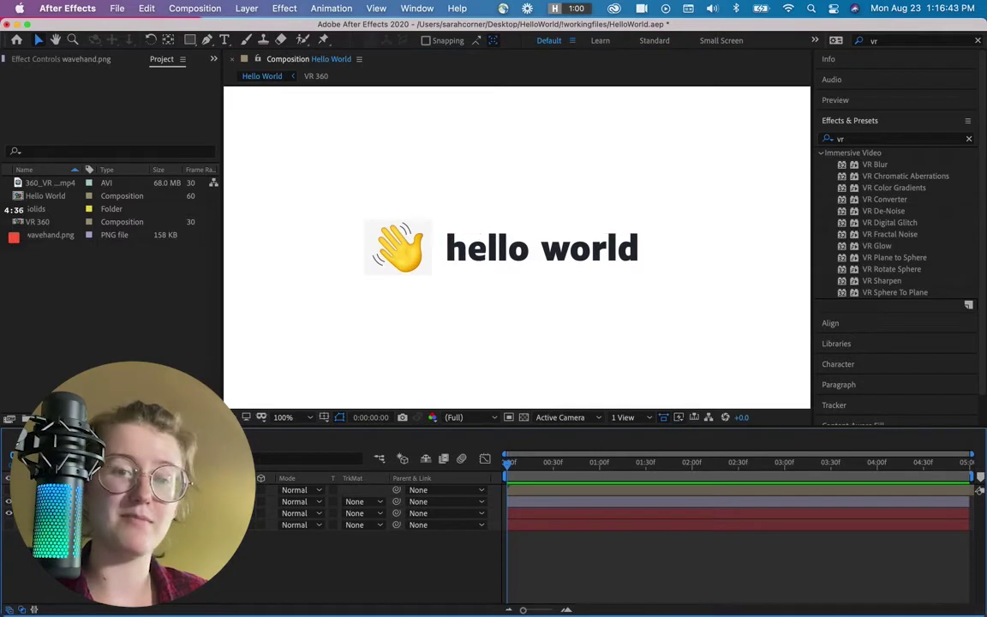
click(191, 40)
drag(439, 184, 579, 324)
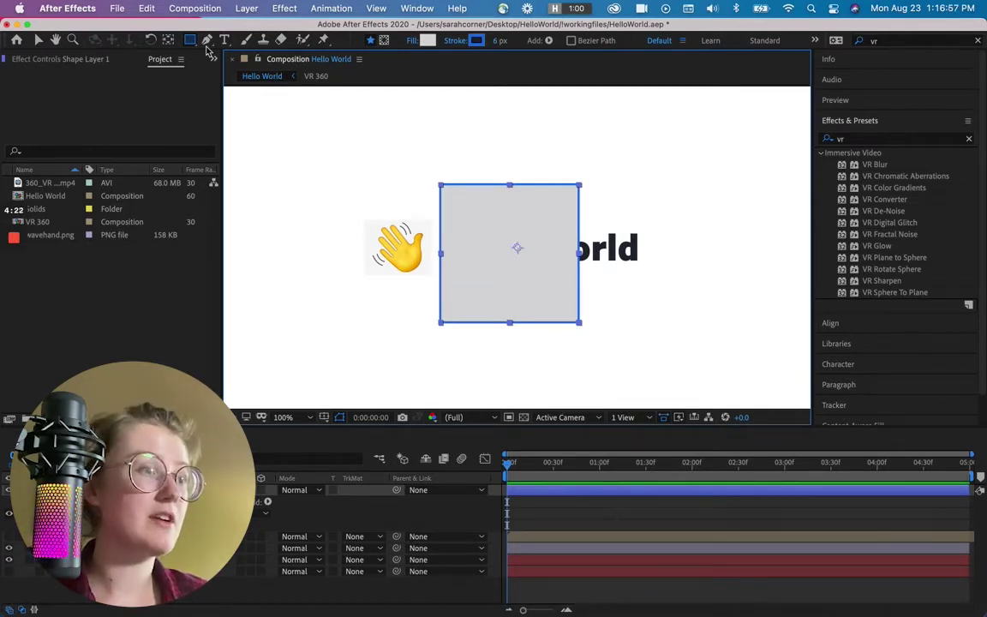
click(196, 9)
mouse_move(252, 11)
mouse_move(369, 118)
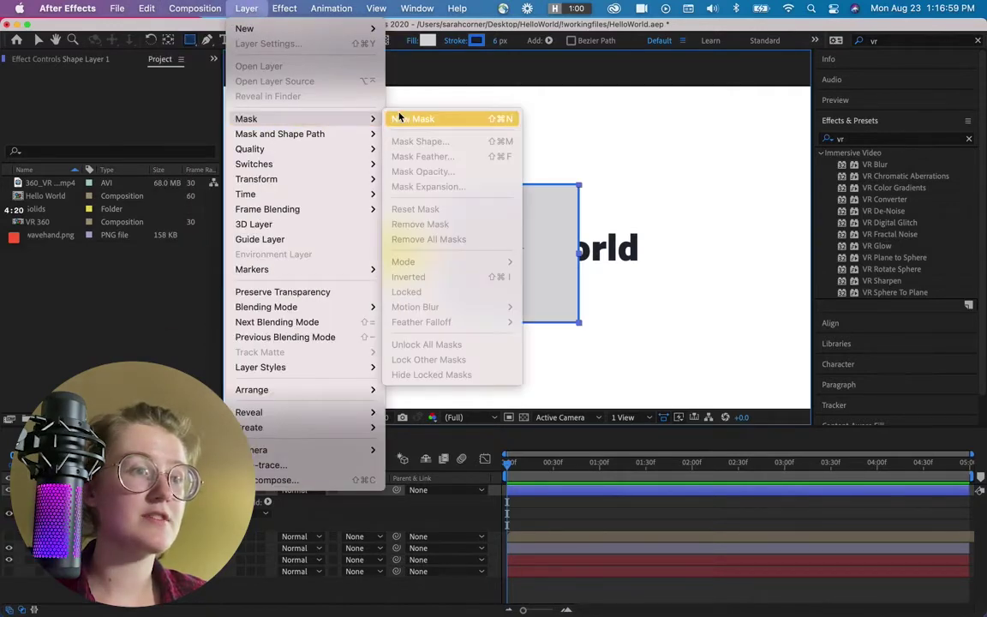
click(402, 116)
key(v)
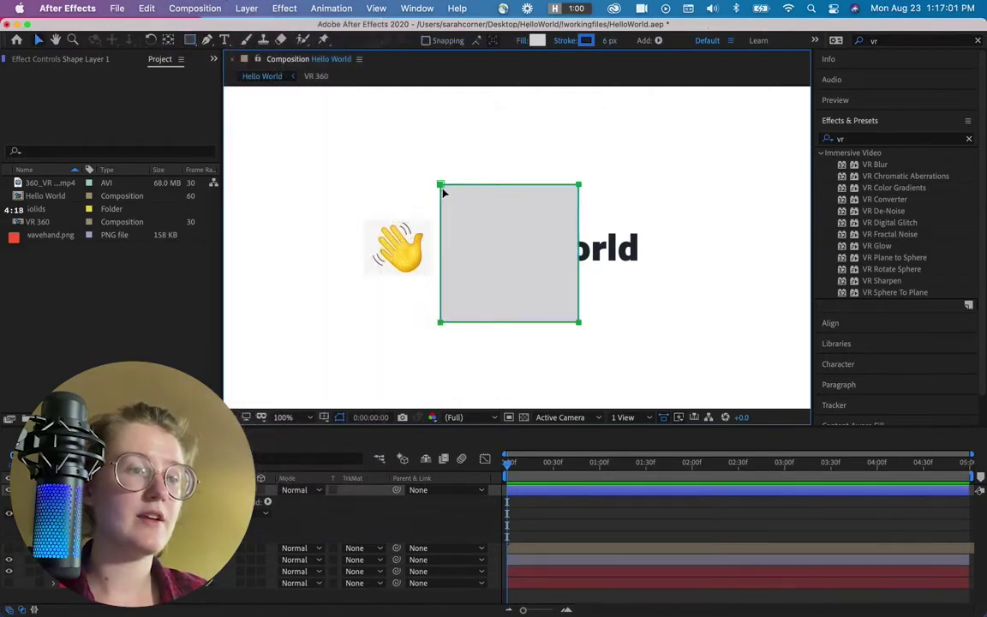
drag(443, 192, 486, 224)
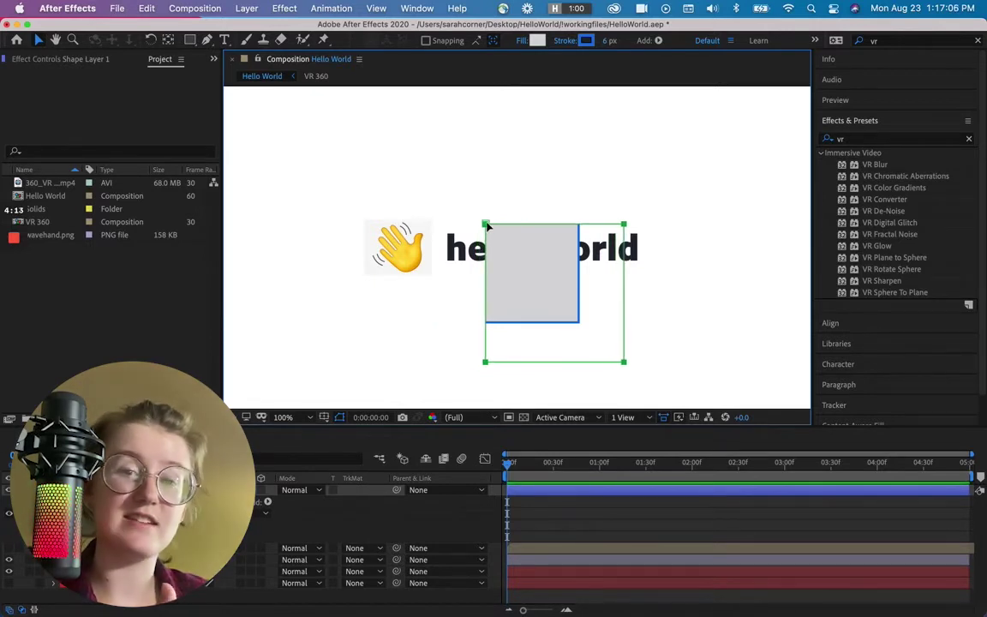
click(341, 420)
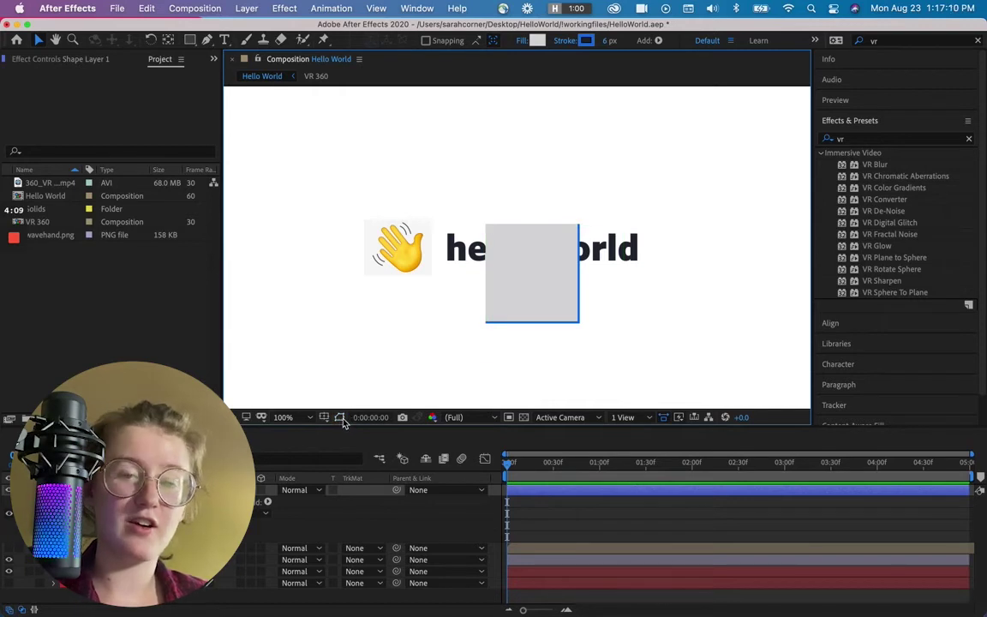
key(super+shift+h)
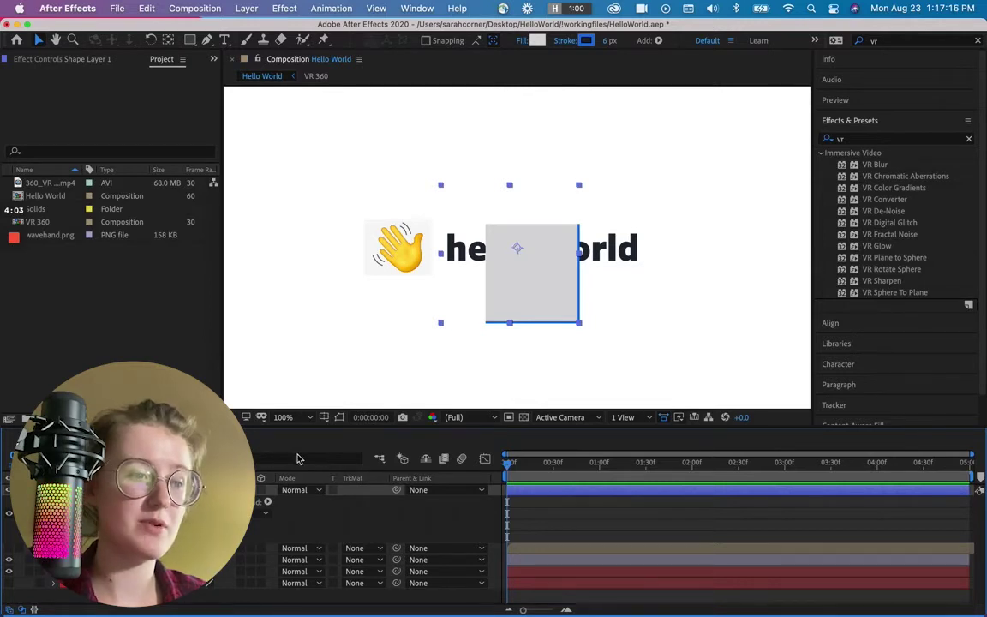
click(340, 419)
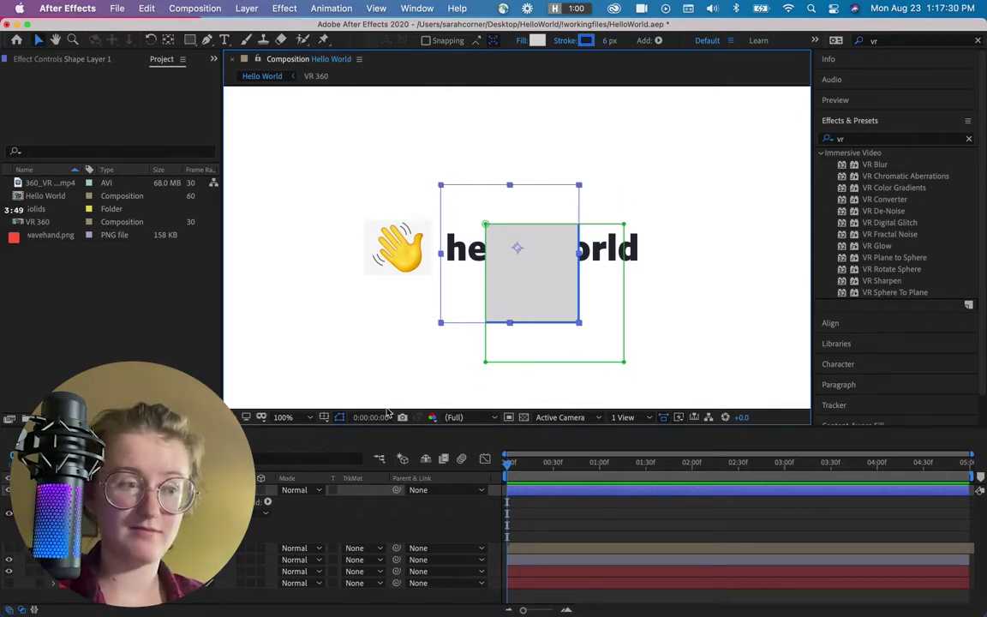
click(340, 418)
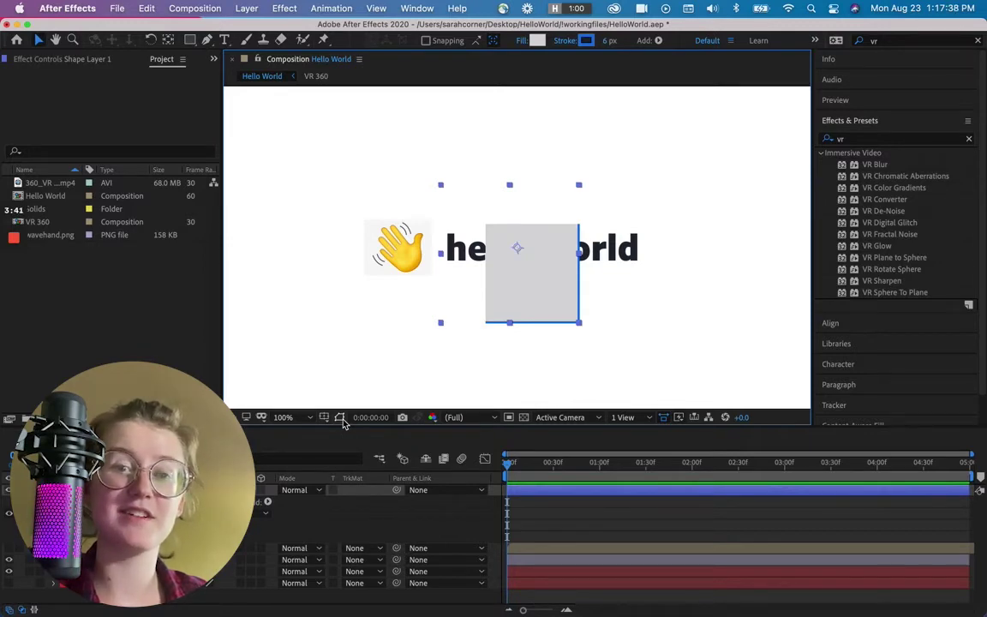
click(341, 417)
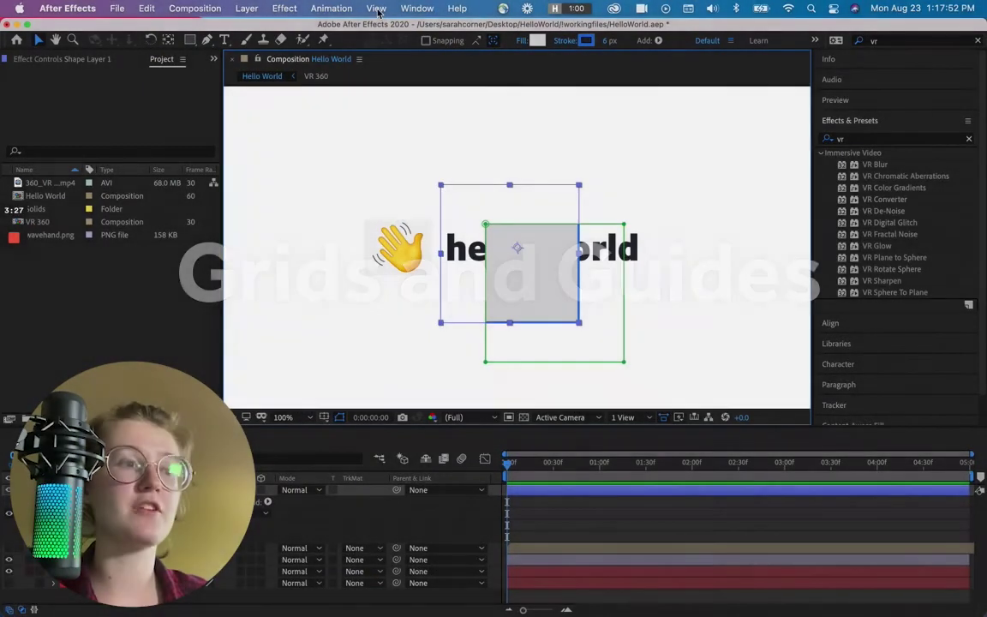
Step: Turn on the Title/Action Safe guides and zoom the viewer out to 50%
click(377, 8)
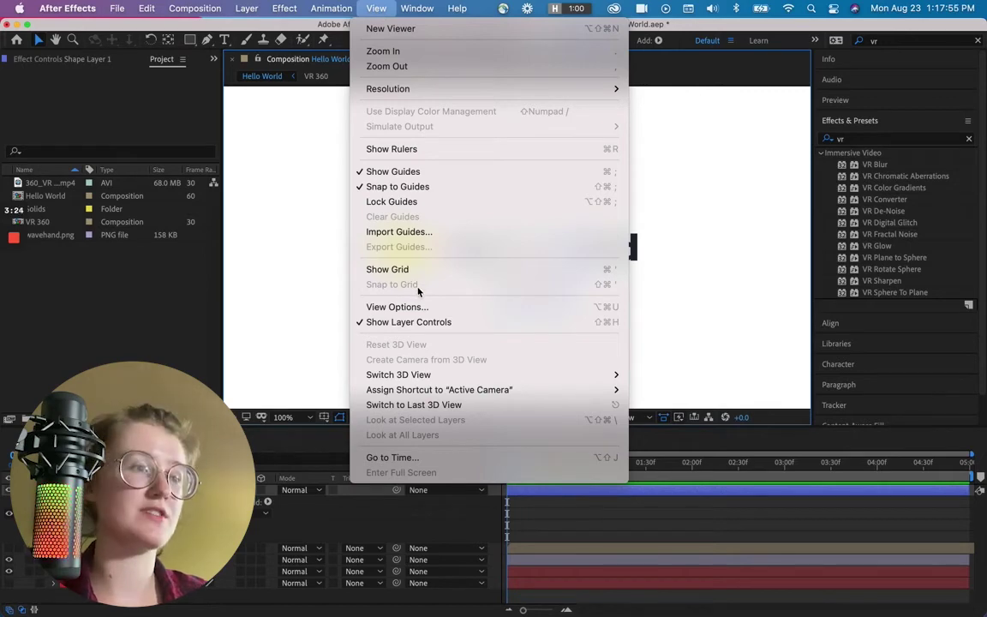
click(375, 10)
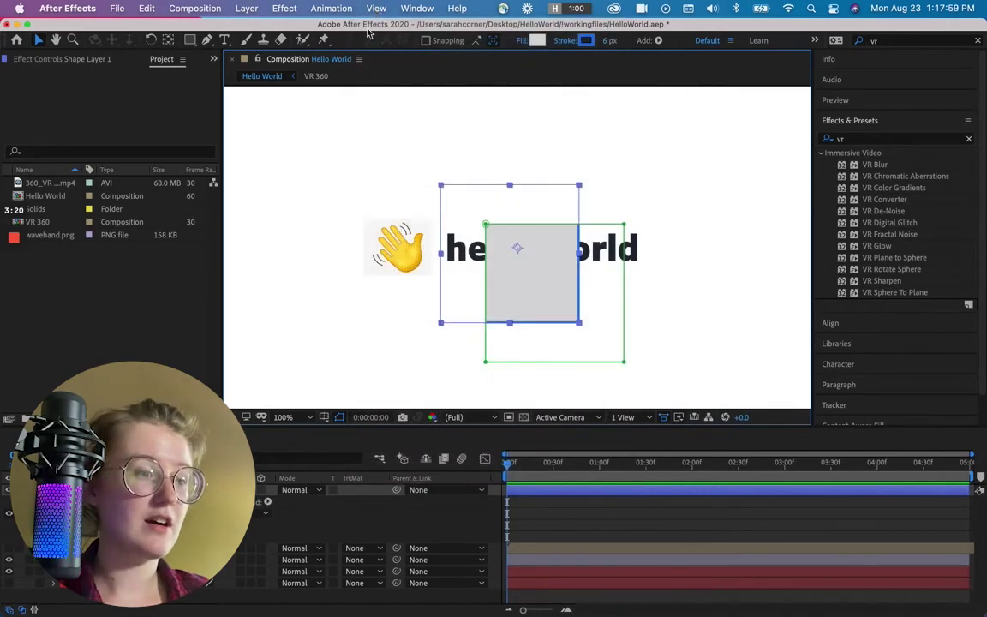
click(324, 418)
click(364, 431)
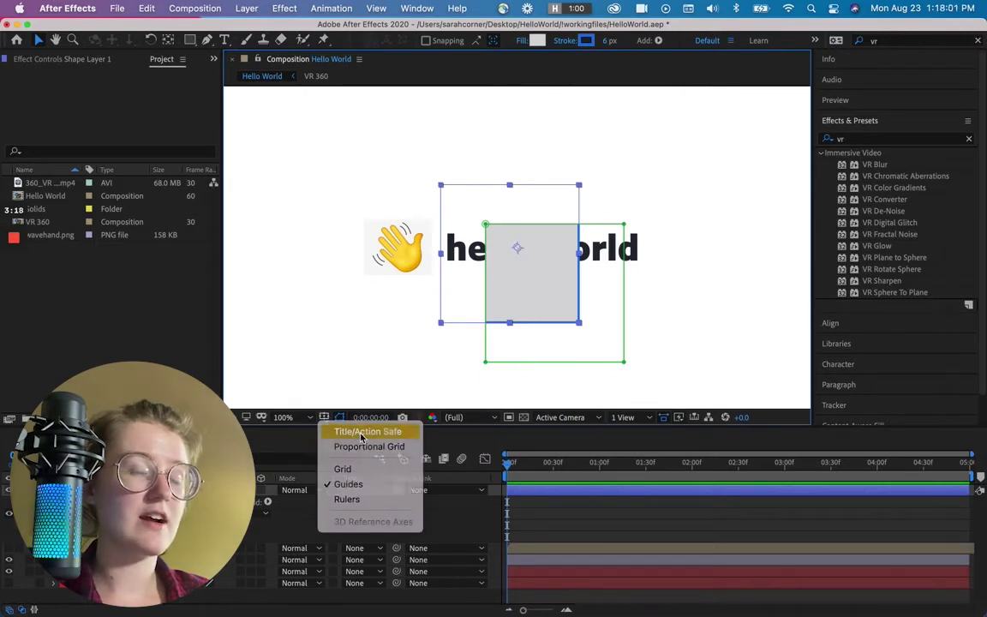
key(comma)
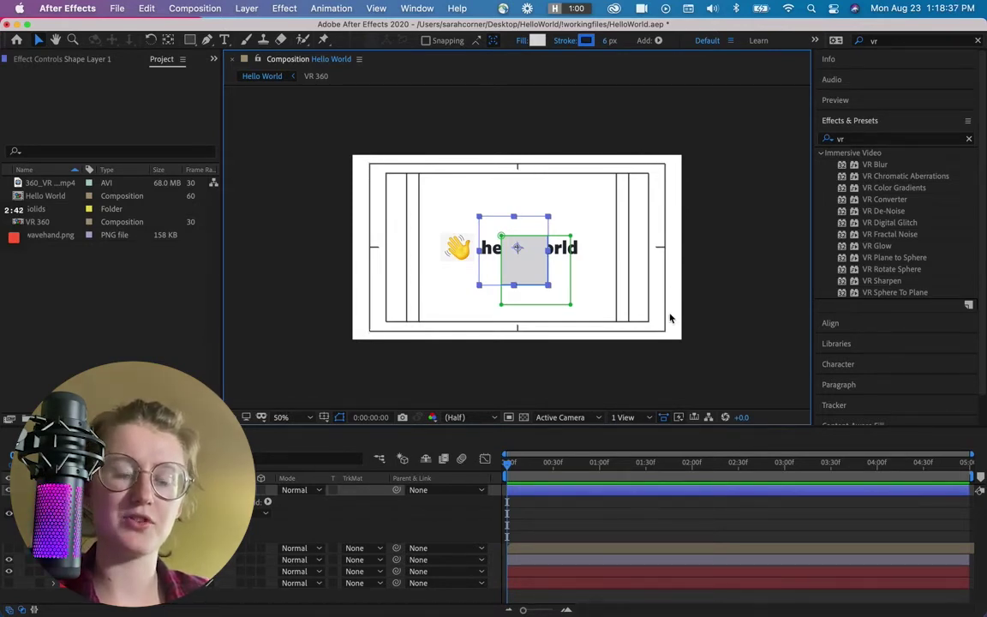
Step: Try the Proportional Grid and Grid overlays, then drop the Proportional Grid and zoom to 100%
click(325, 418)
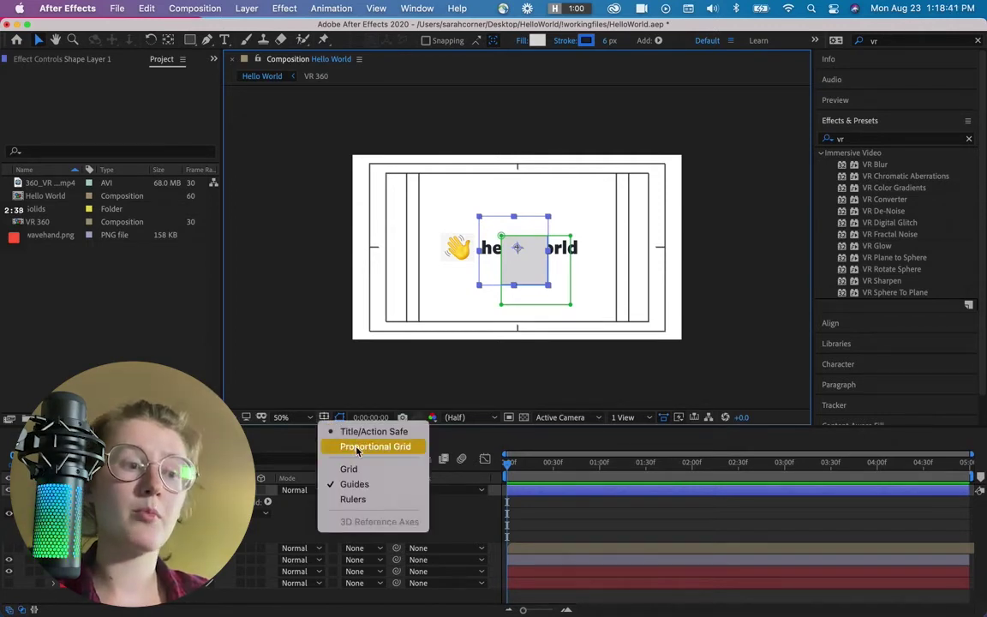
click(358, 447)
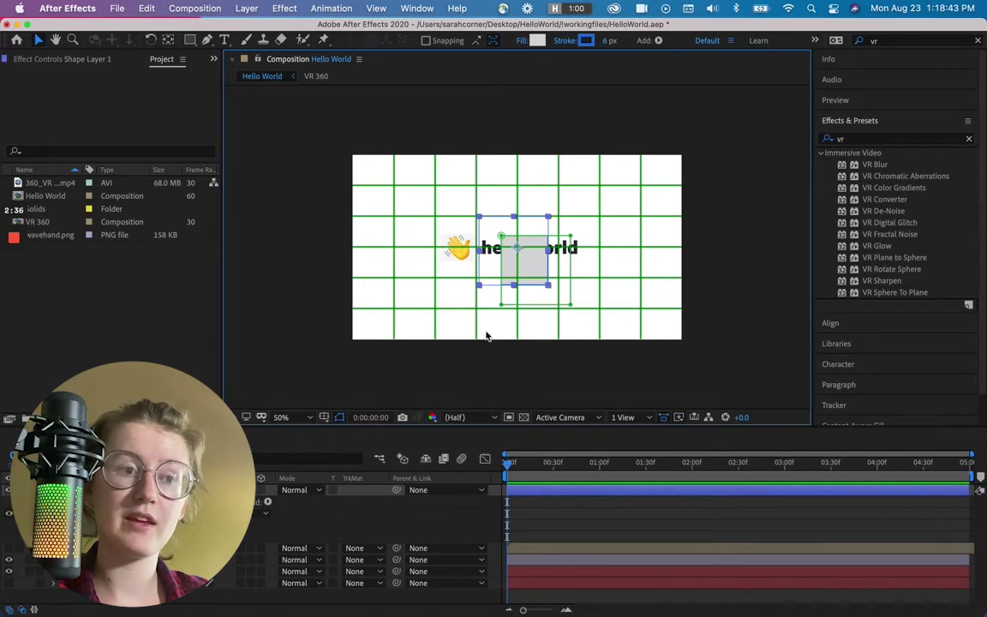
click(339, 417)
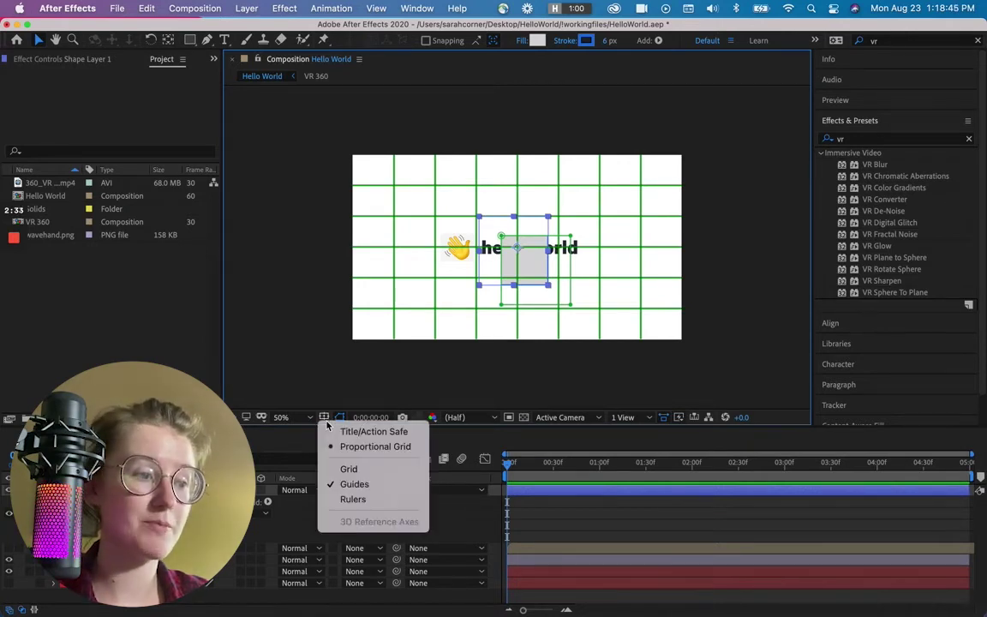
click(351, 469)
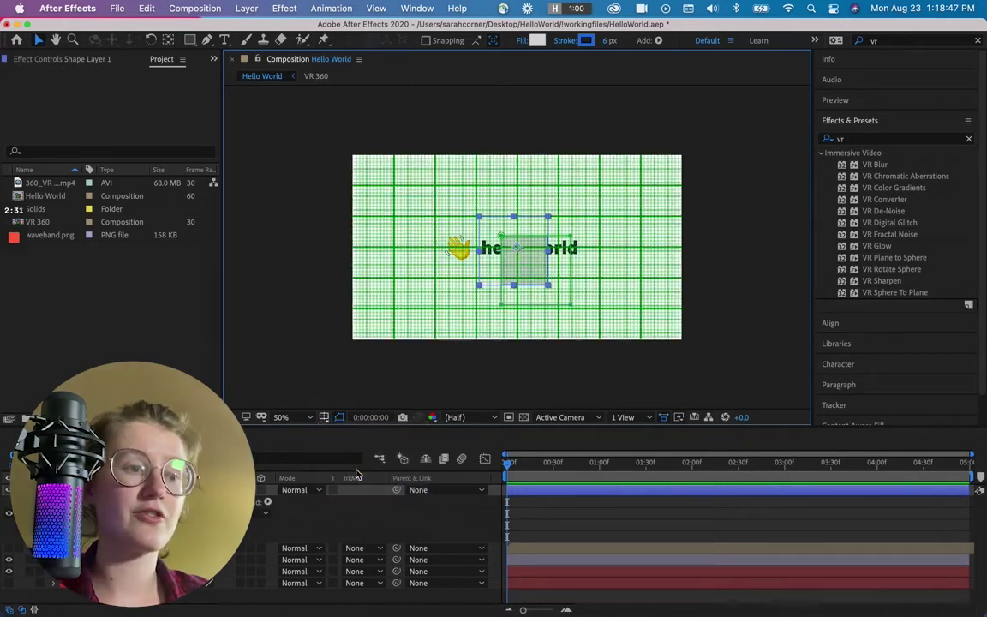
click(323, 418)
click(341, 386)
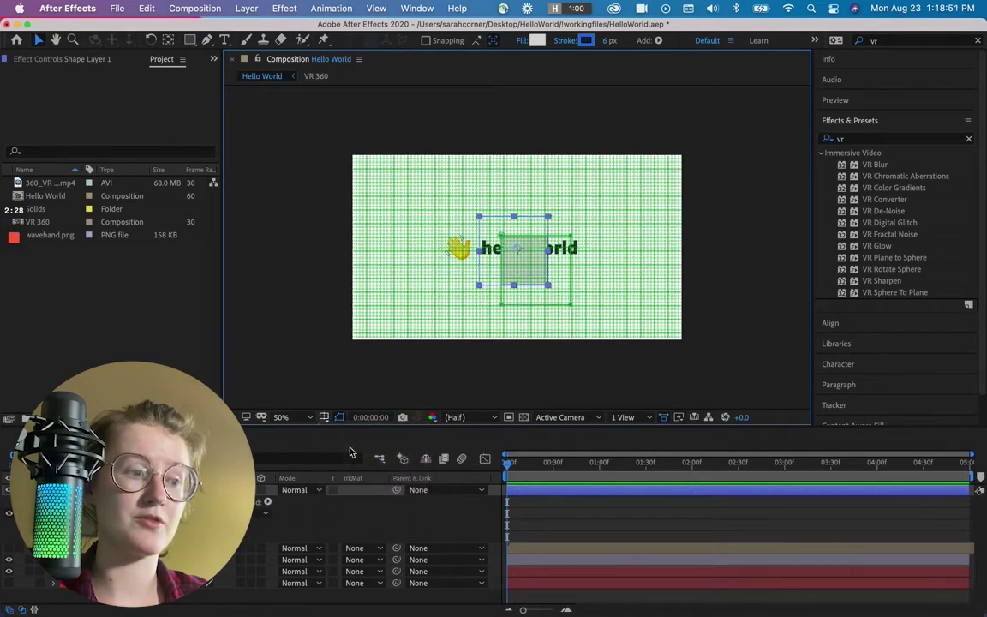
key(period)
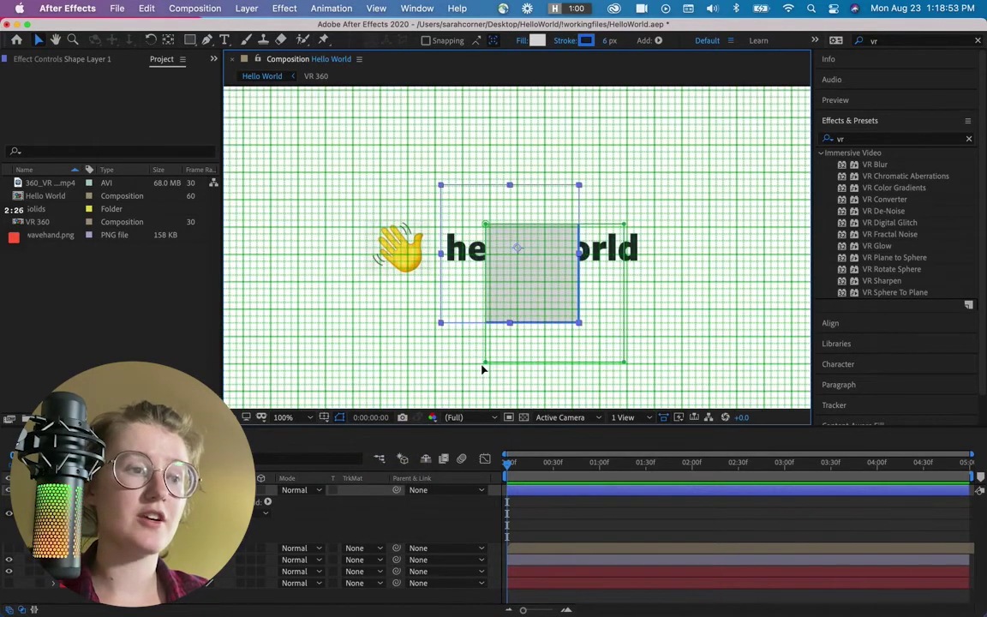
Step: Turn on Rulers and switch the fine grid off
click(324, 417)
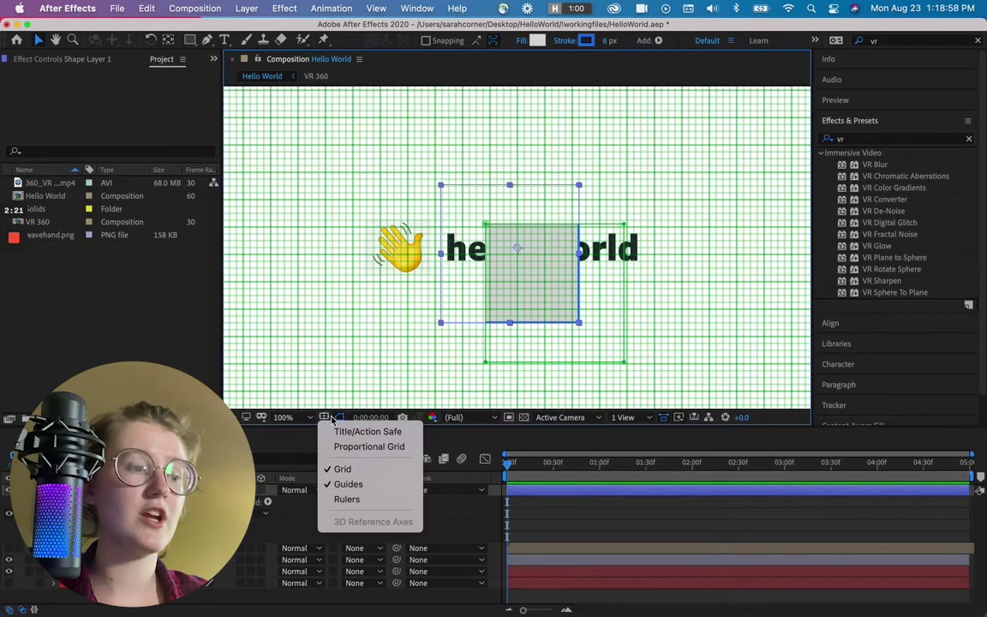
click(326, 418)
click(68, 7)
mouse_move(103, 51)
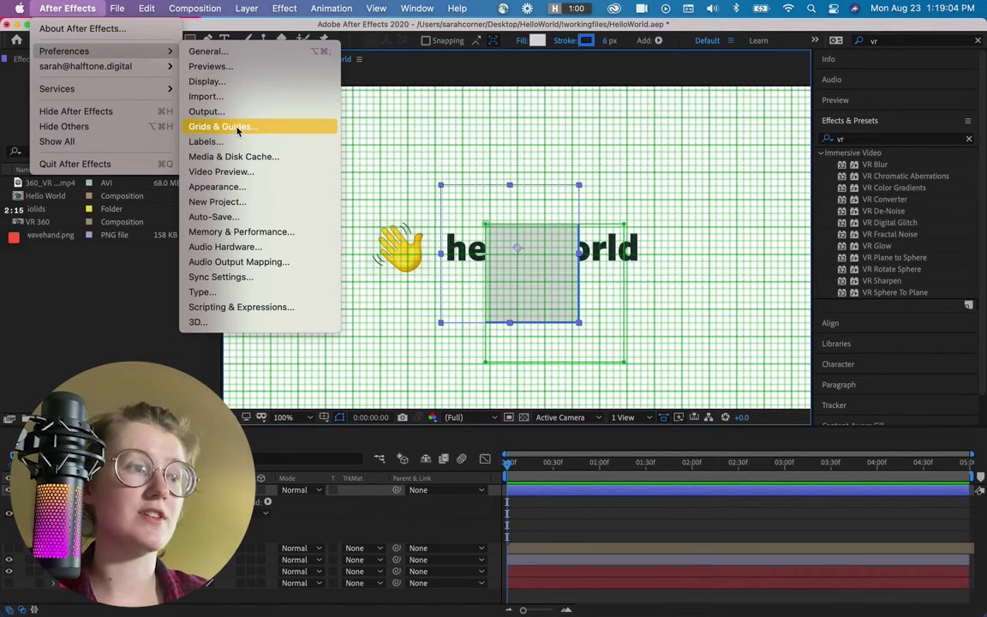
click(324, 417)
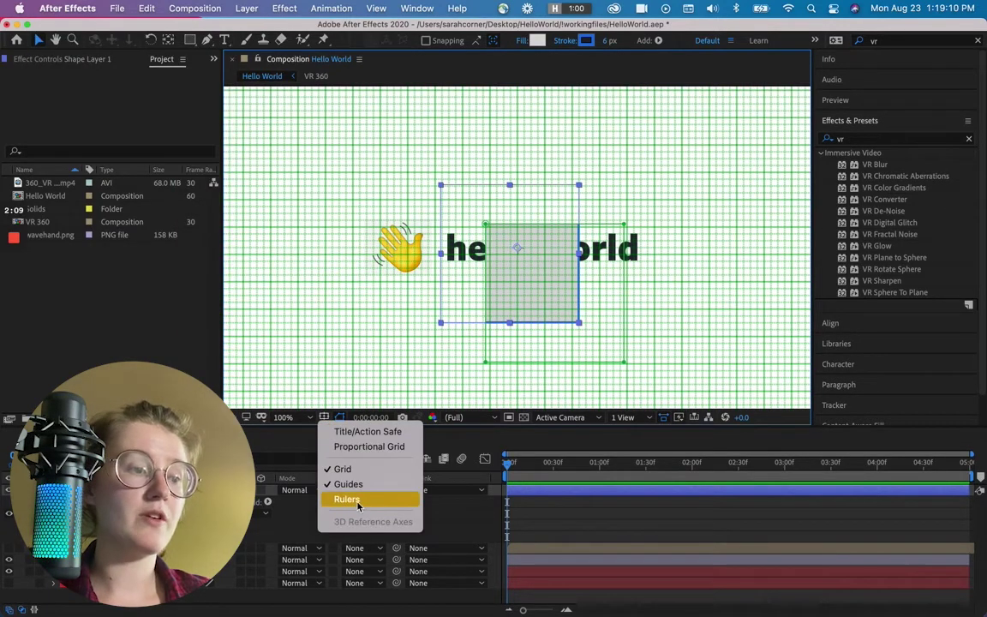
click(358, 502)
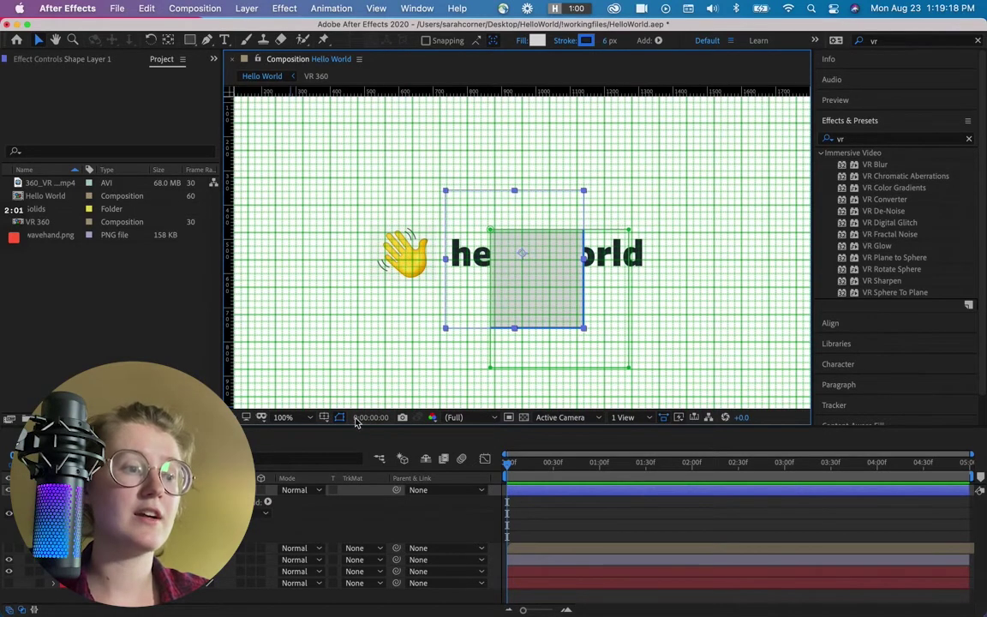
click(324, 417)
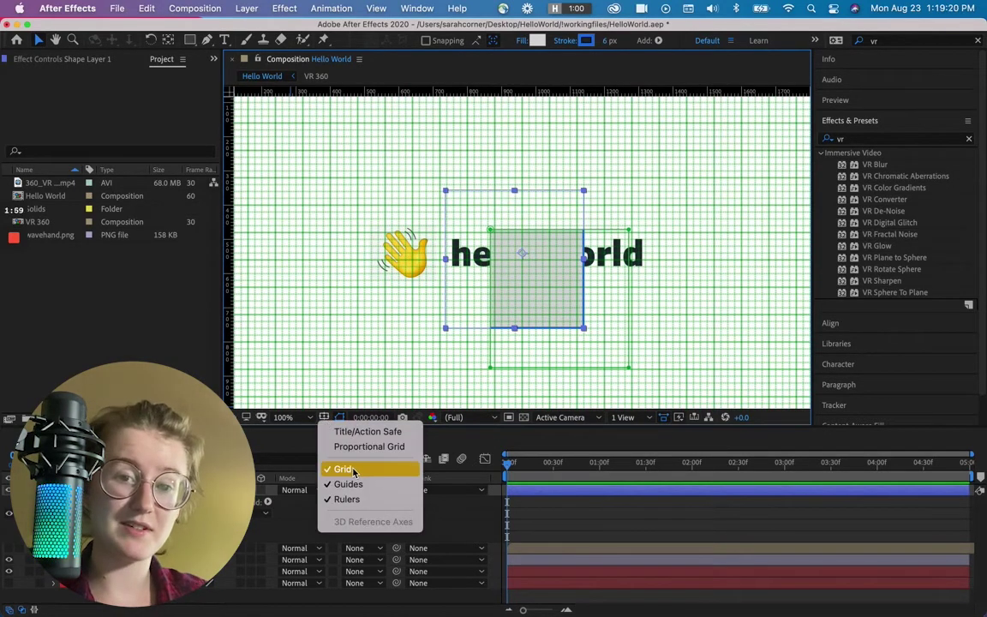
click(342, 470)
Step: Add a vertical guide between the hand and hello, then move the grey rectangle higher
drag(229, 194, 436, 191)
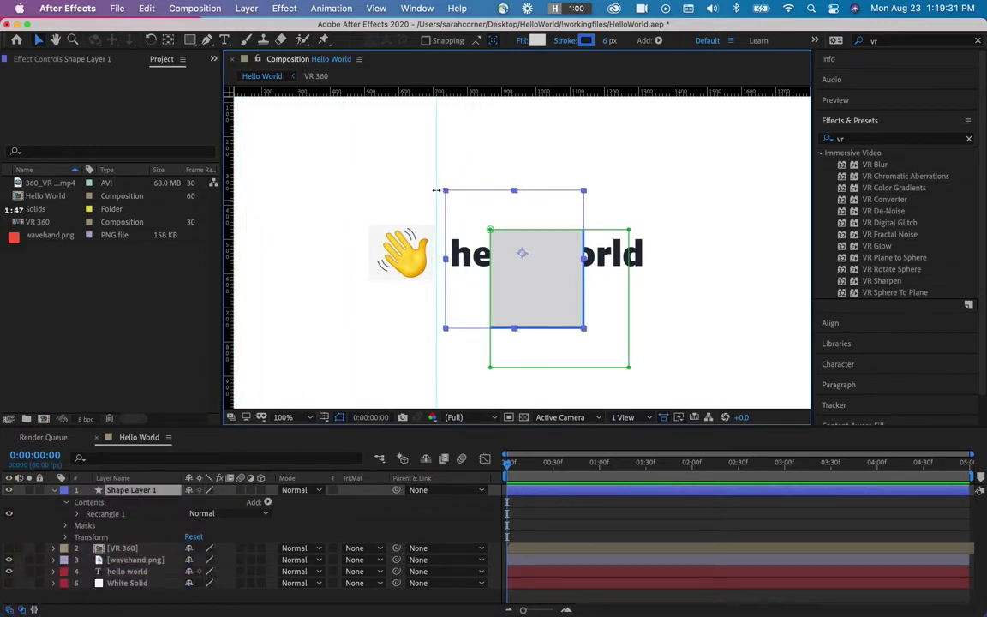
click(419, 246)
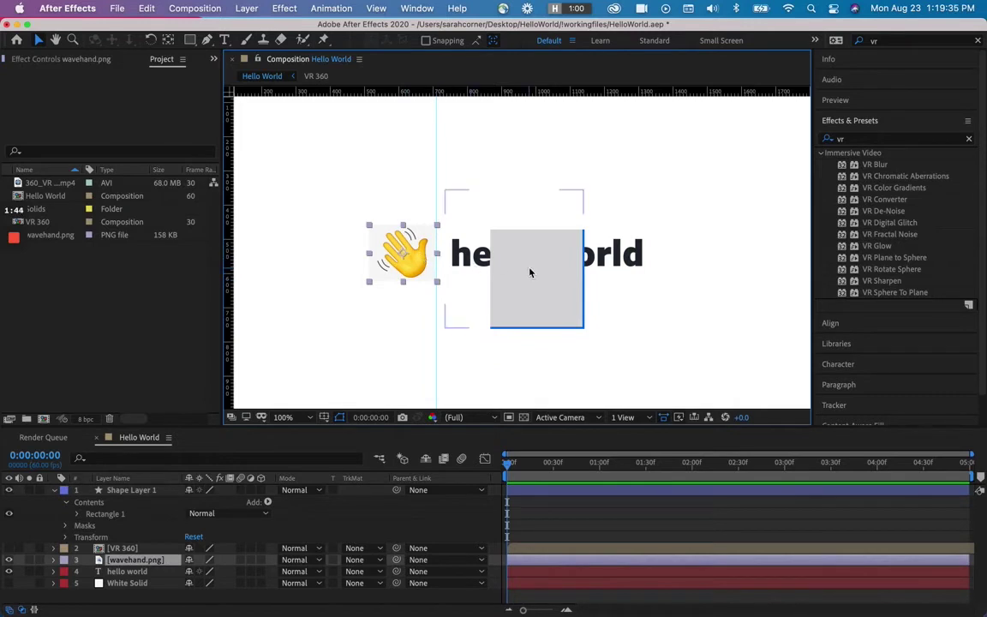
drag(529, 272, 524, 210)
Step: Cycle the zoom through Fit, 100%, 200% and 50%, then return to 100% at Full resolution
click(287, 417)
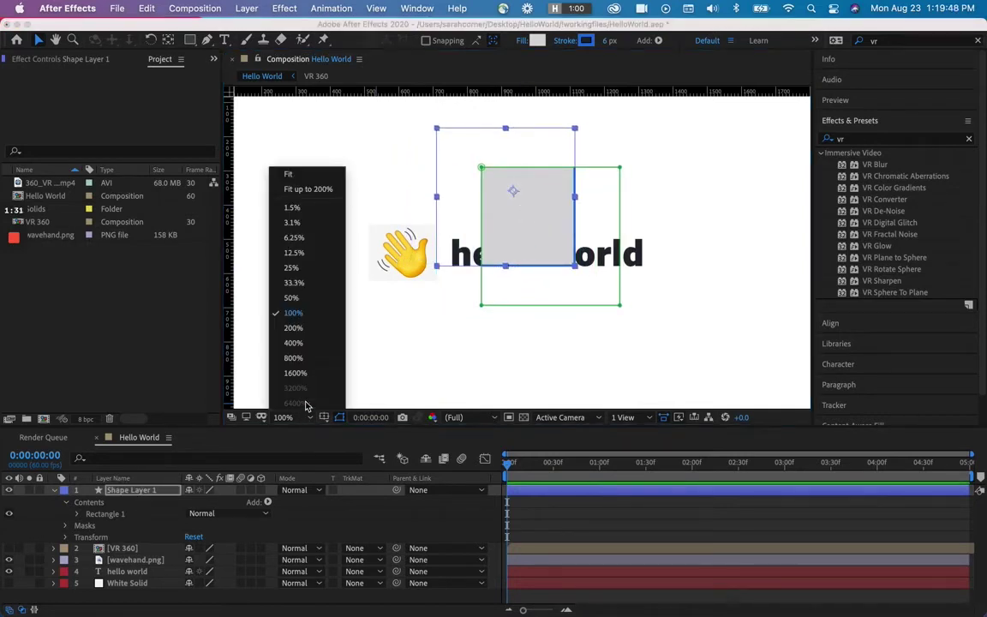
click(307, 173)
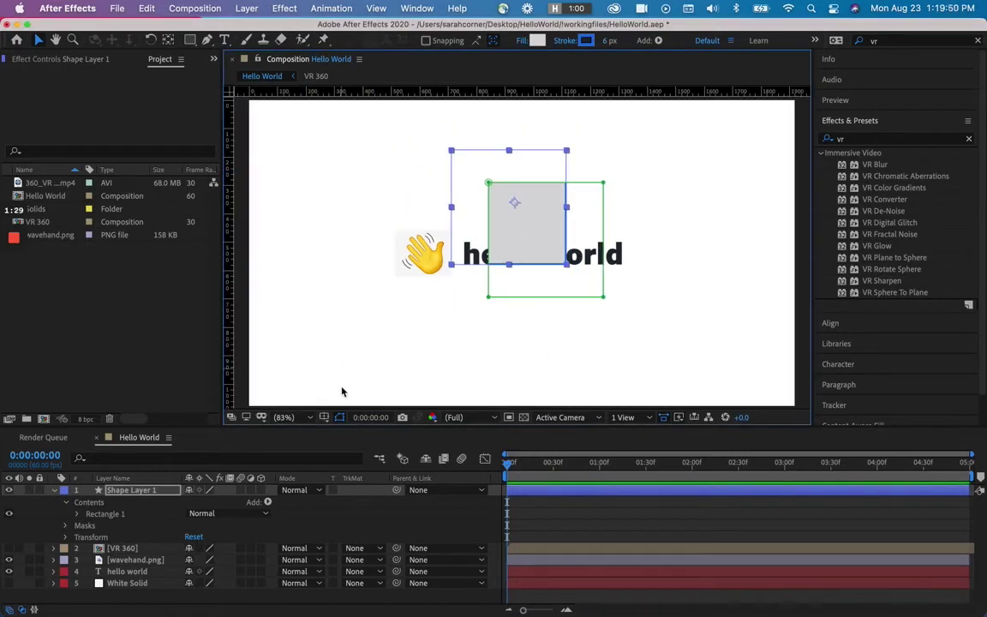
click(285, 417)
click(308, 324)
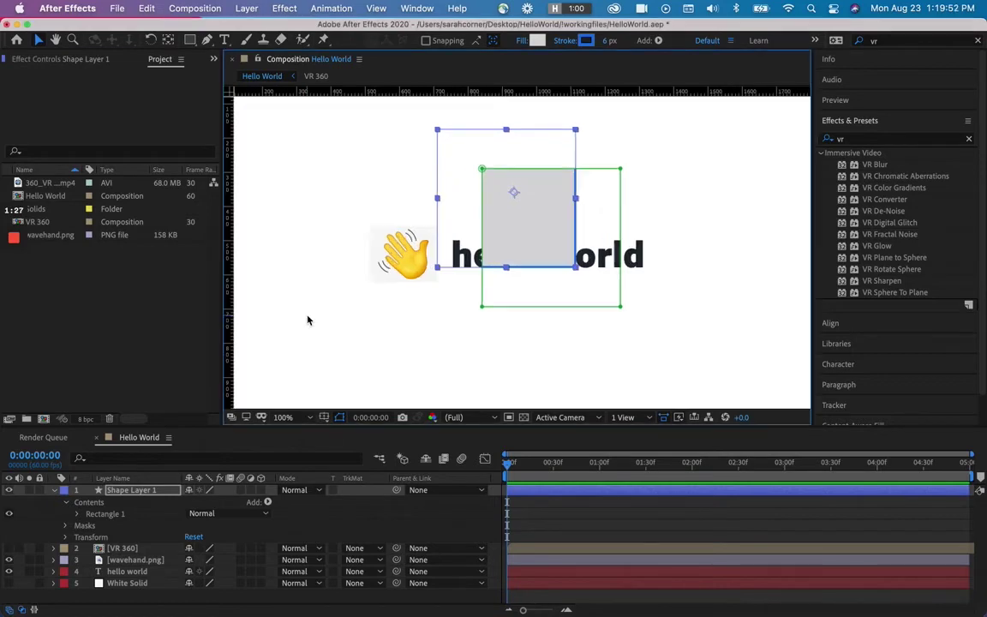
click(285, 417)
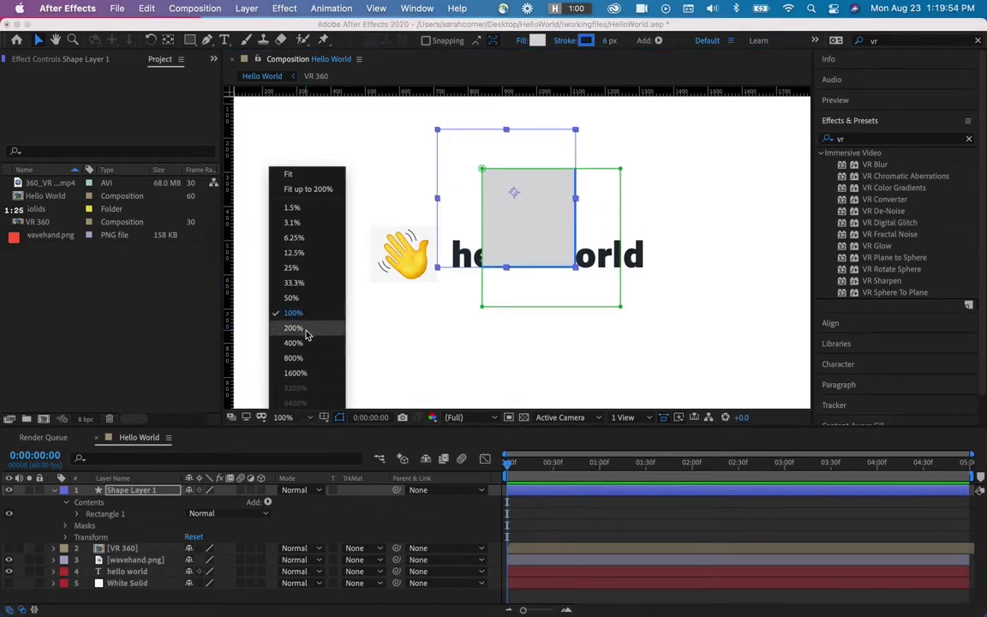
click(307, 332)
click(286, 417)
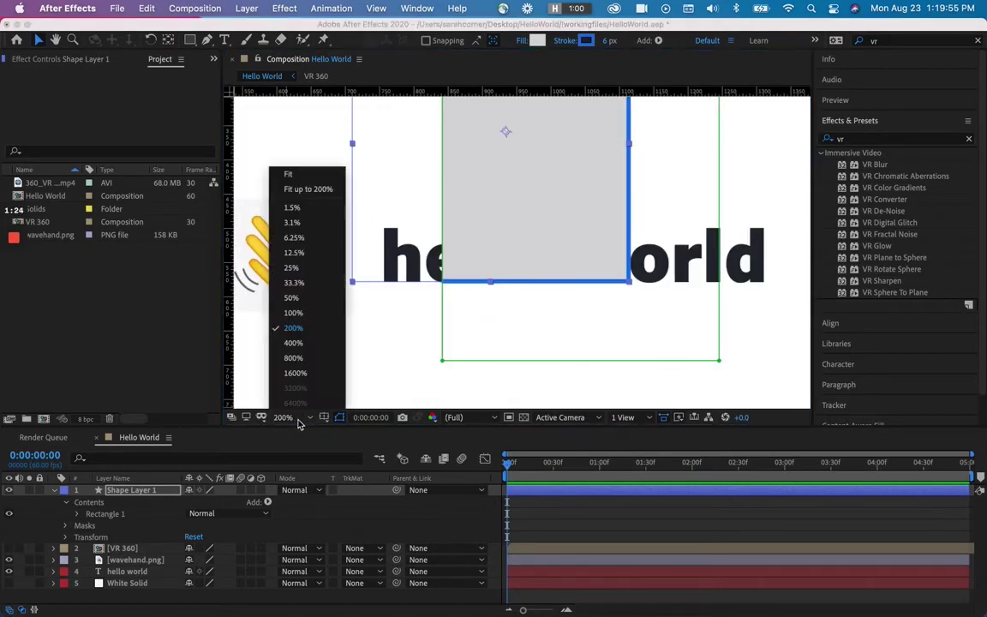
click(293, 298)
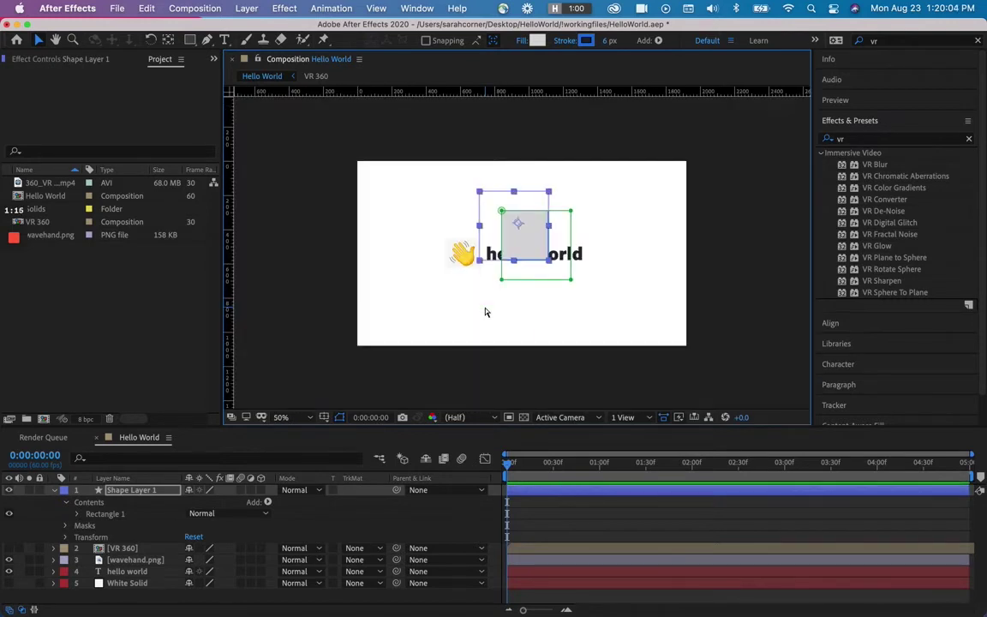
key(period)
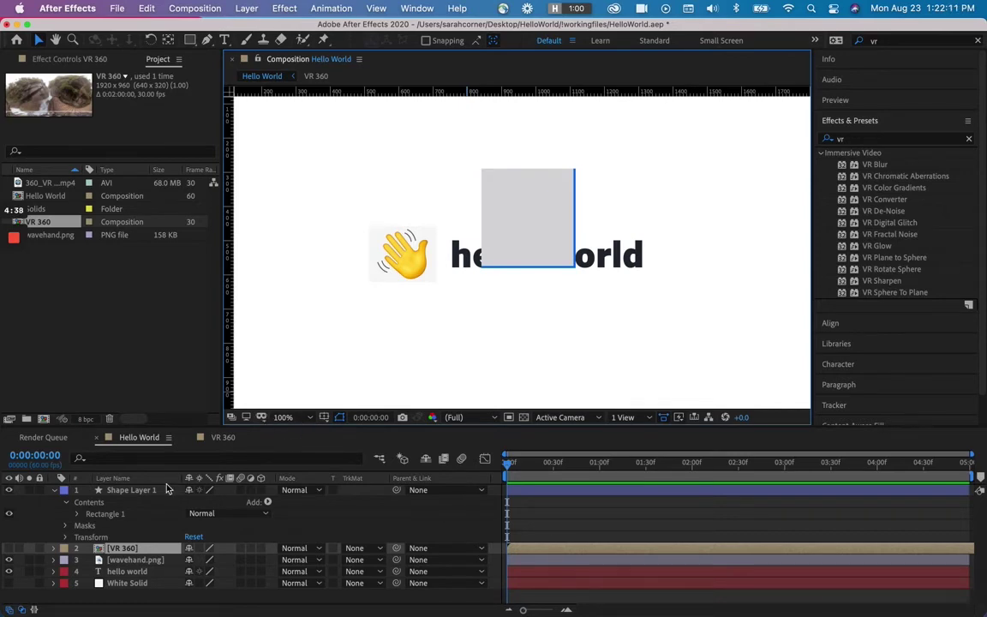
Step: Open the VR 360 composition from the Project panel
double_click(122, 548)
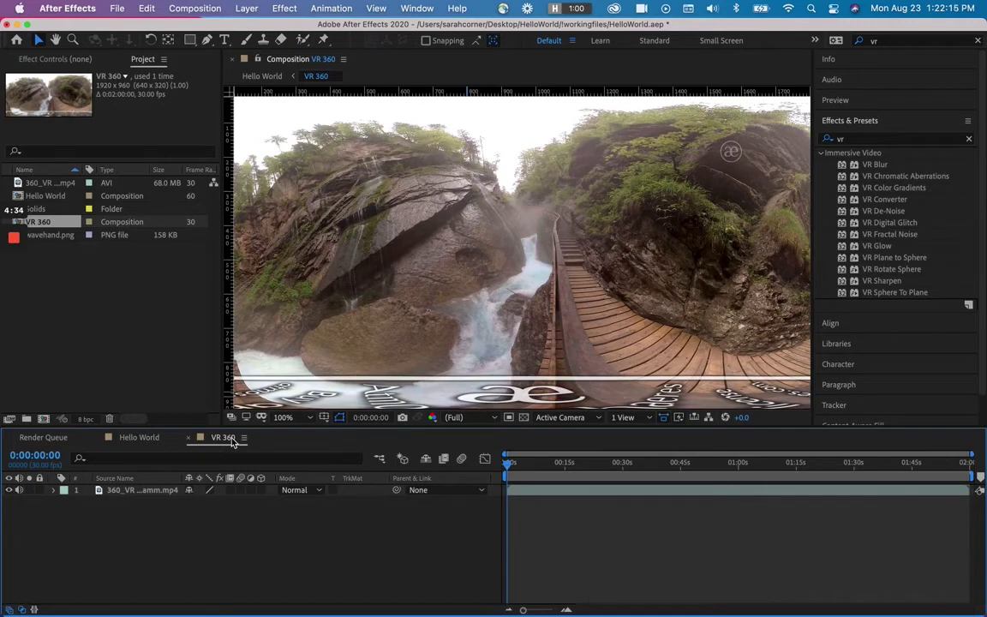
Step: Select the 360 waterfall layer and launch VR Comp Editor.jsx from the Window menu
click(157, 491)
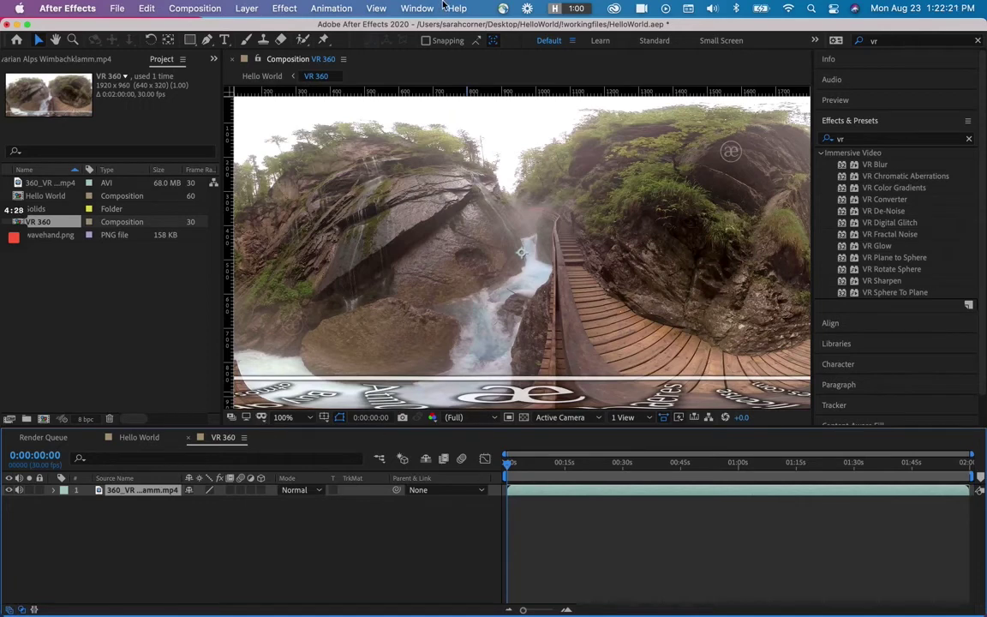
click(417, 8)
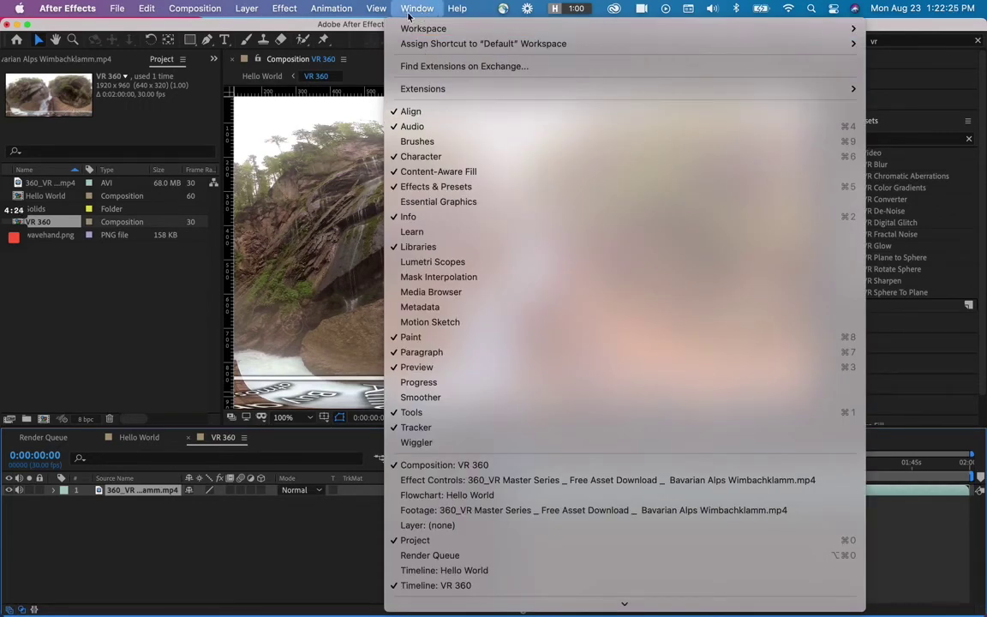
scroll(411, 216, down, 3)
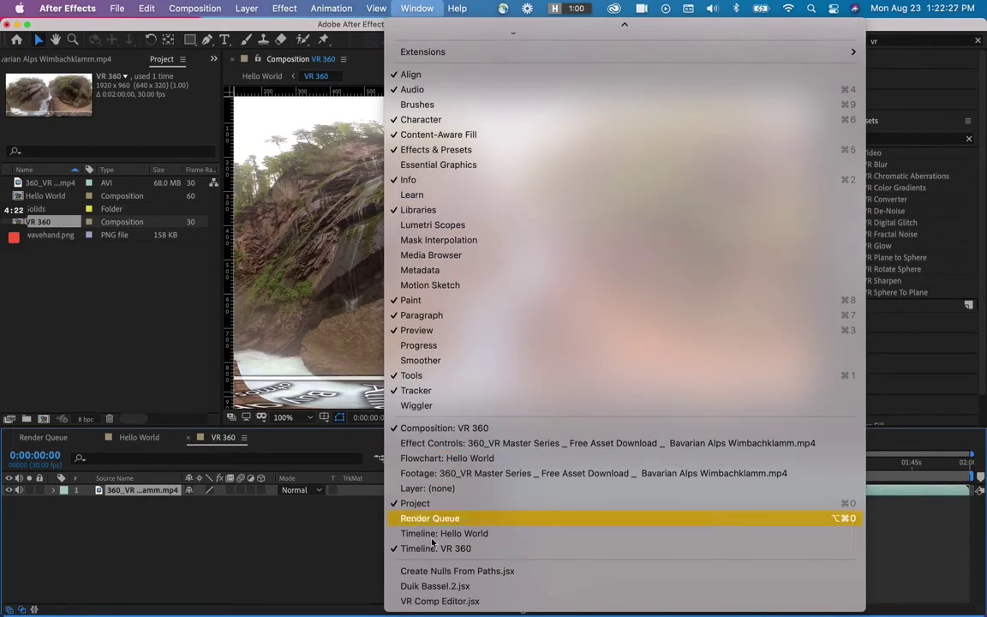
click(455, 603)
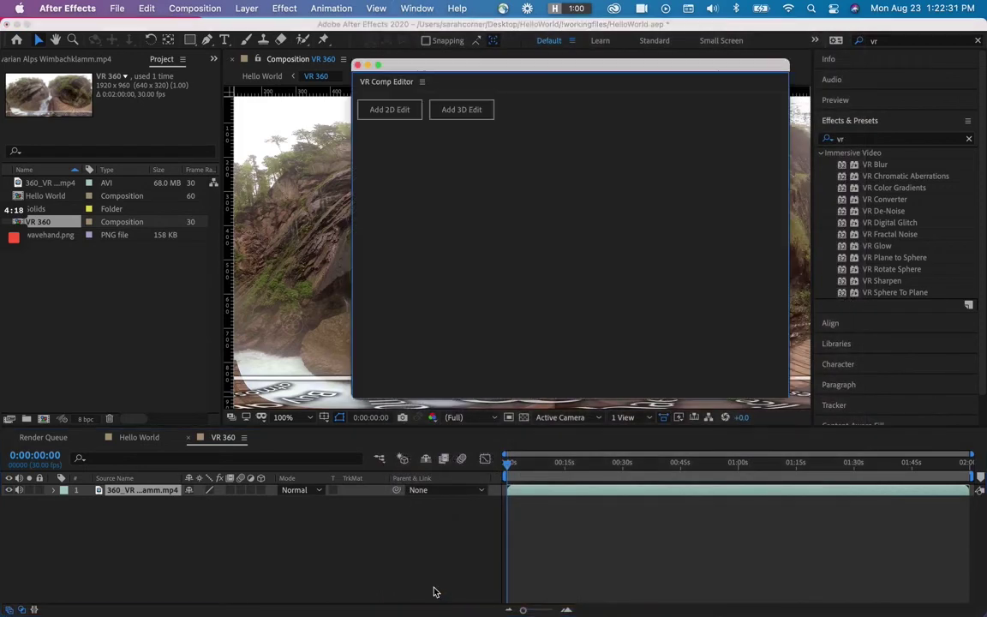
drag(509, 69, 435, 89)
Step: Add a 3D edit using VR 360 as the source composition
click(384, 132)
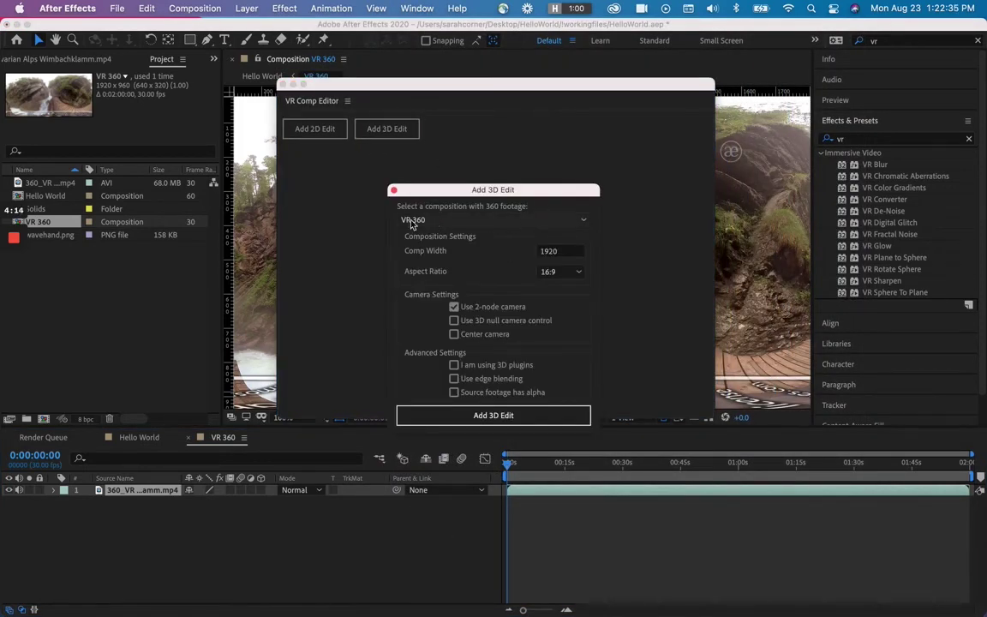
click(489, 222)
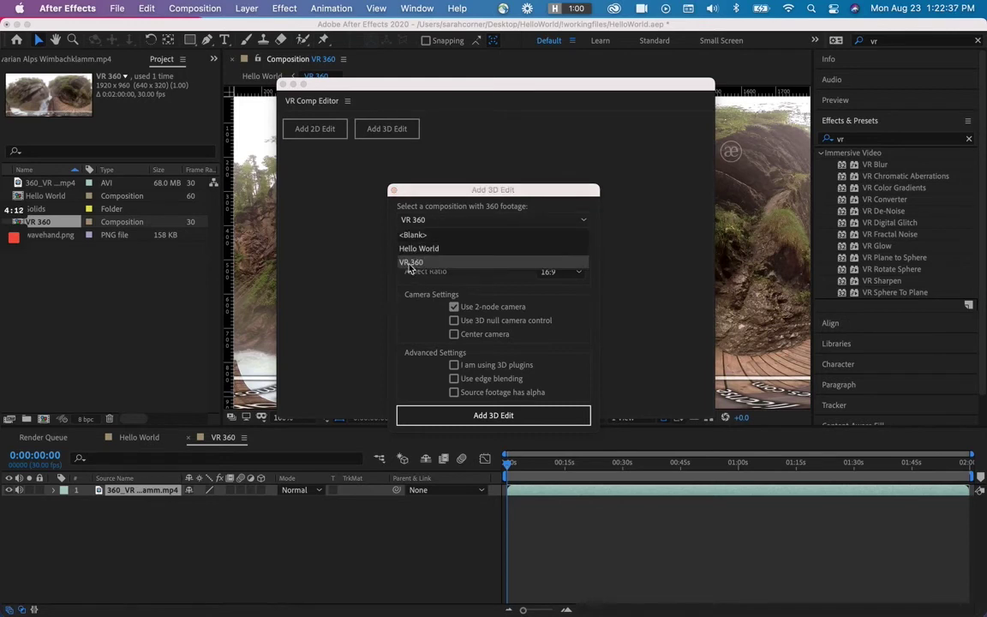
click(458, 265)
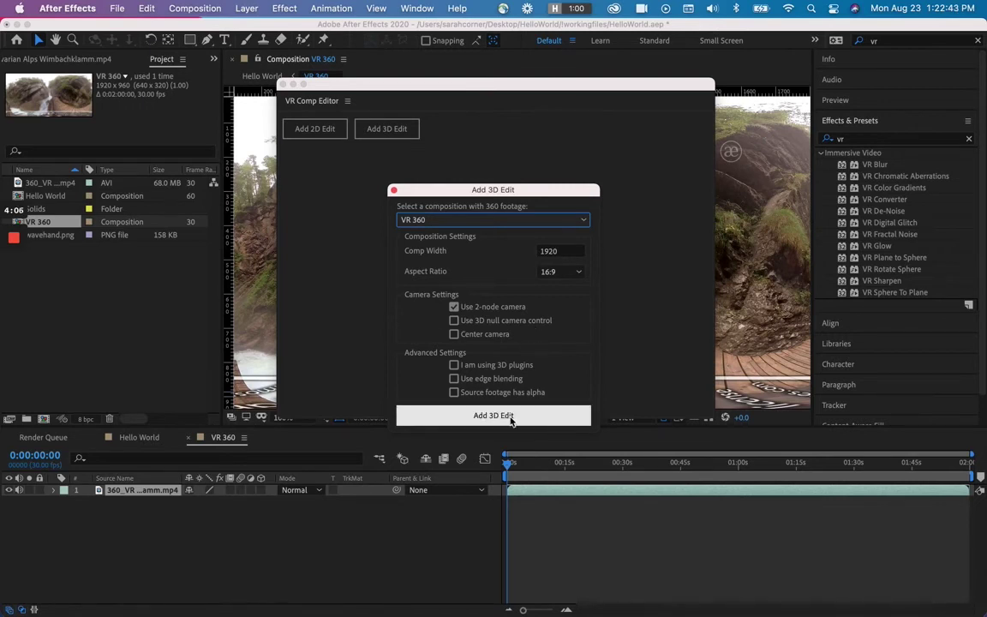
click(511, 417)
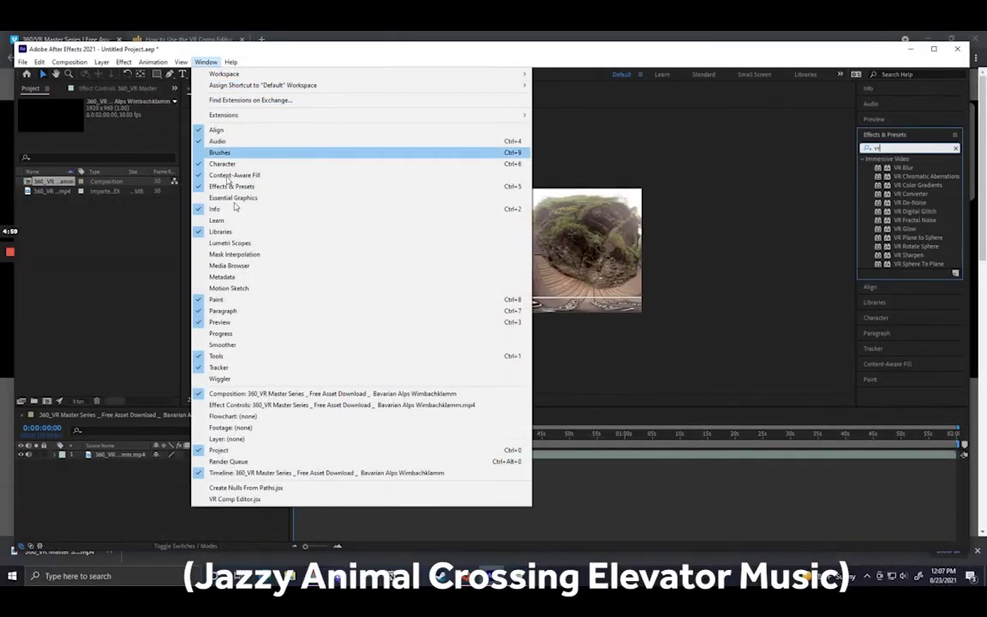
Step: Run the VR Comp Editor.jsx script, allow script file access, and dock its panel
click(277, 500)
click(571, 342)
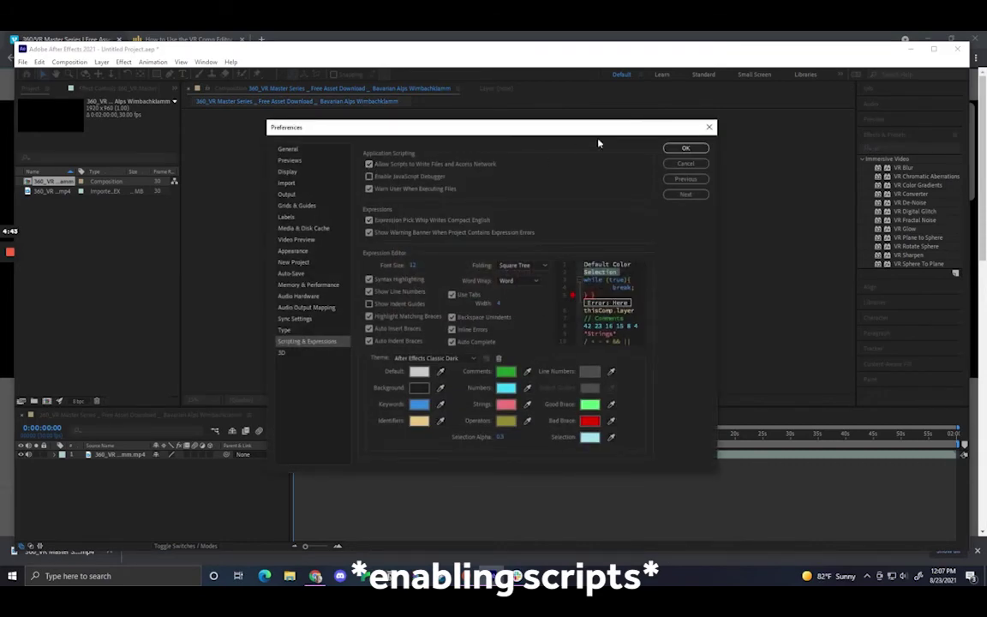
click(686, 147)
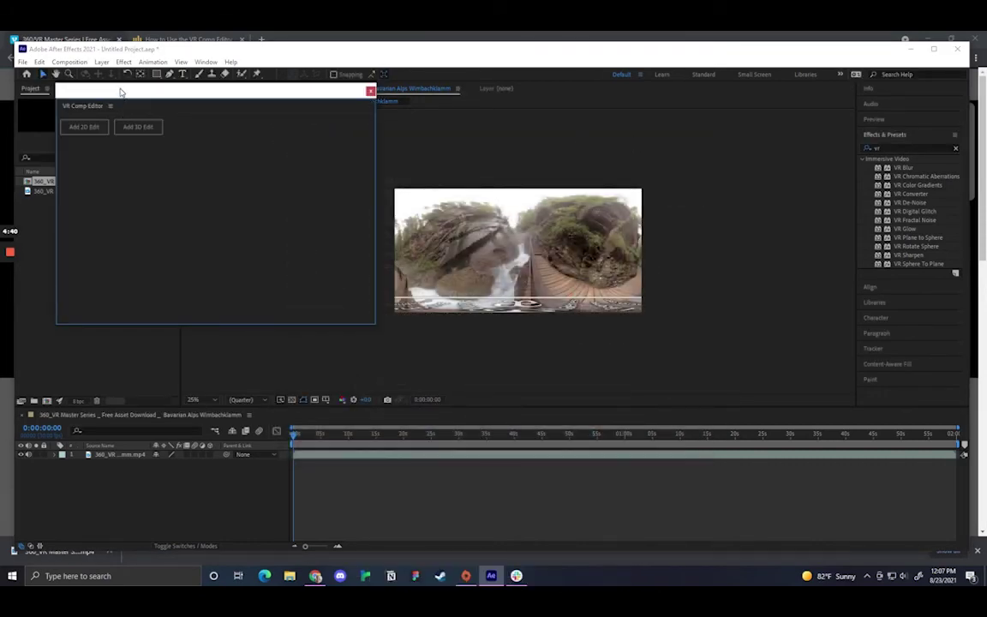
drag(121, 92, 878, 406)
Step: Add a 3D VR edit using the 360 waterfall composition as the source
click(939, 331)
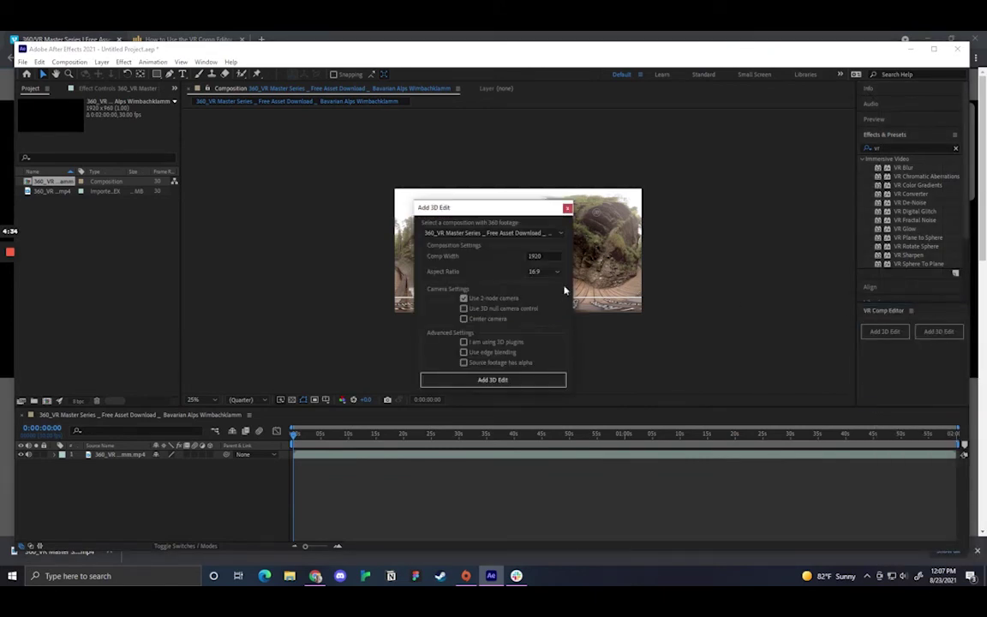
click(493, 233)
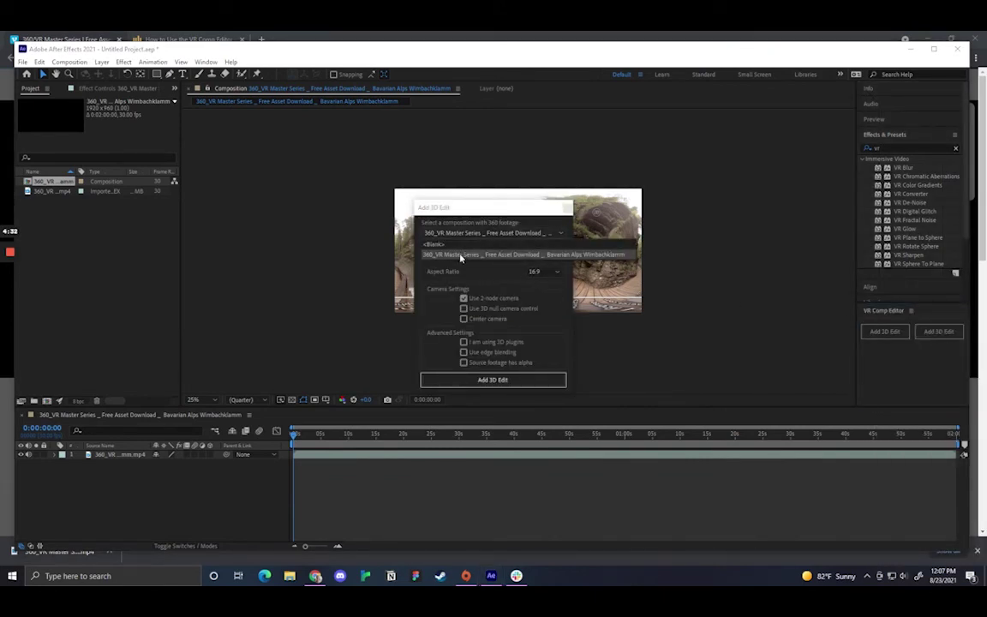
click(426, 250)
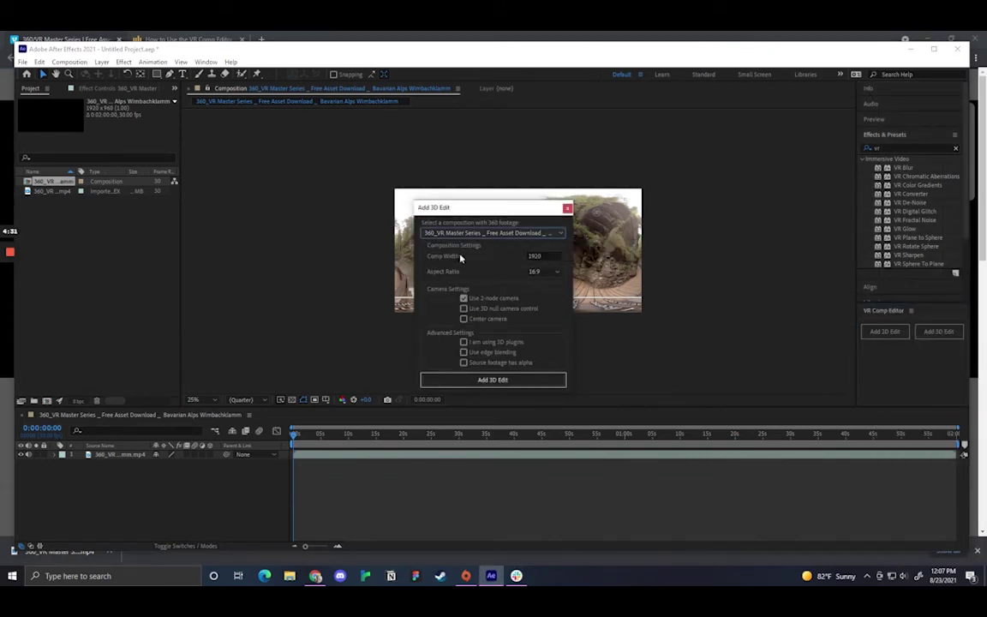
click(491, 381)
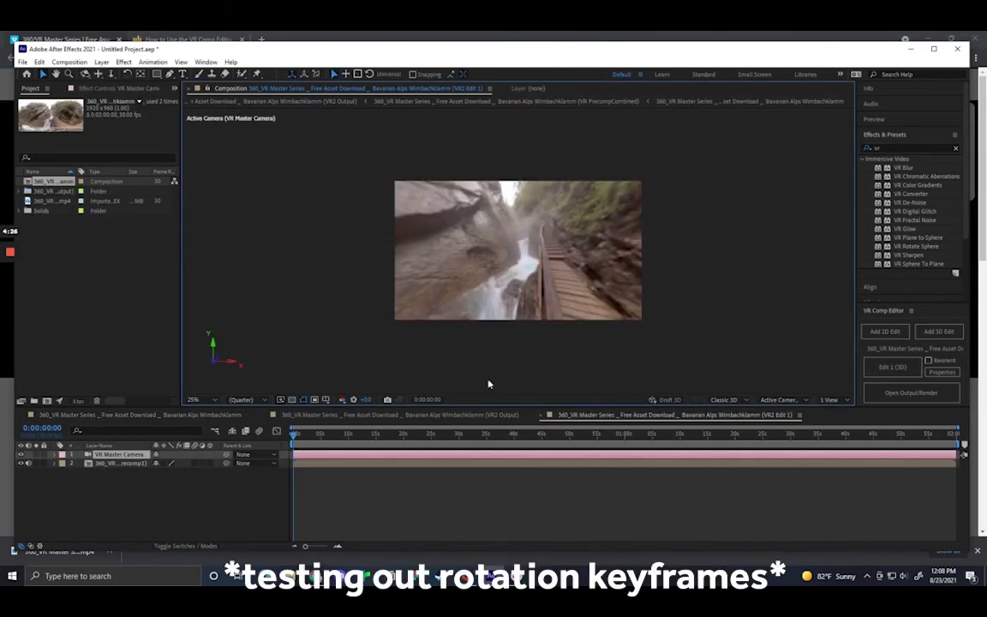
Step: Scrub the VR Master Camera's rotation, then move the playhead later to preview hello world in the footage
click(54, 454)
drag(163, 498, 158, 498)
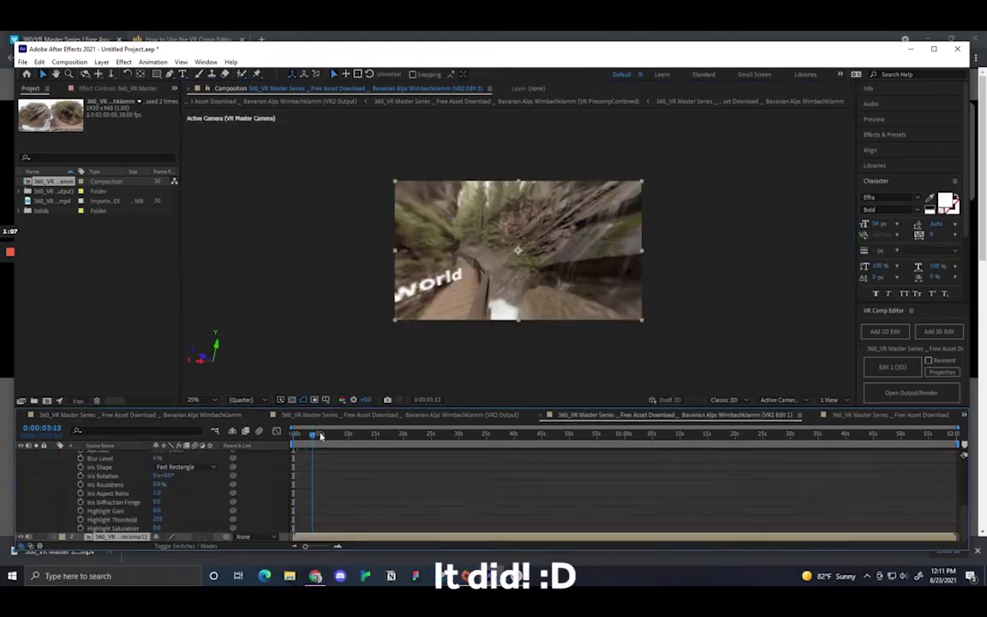
drag(321, 435, 446, 436)
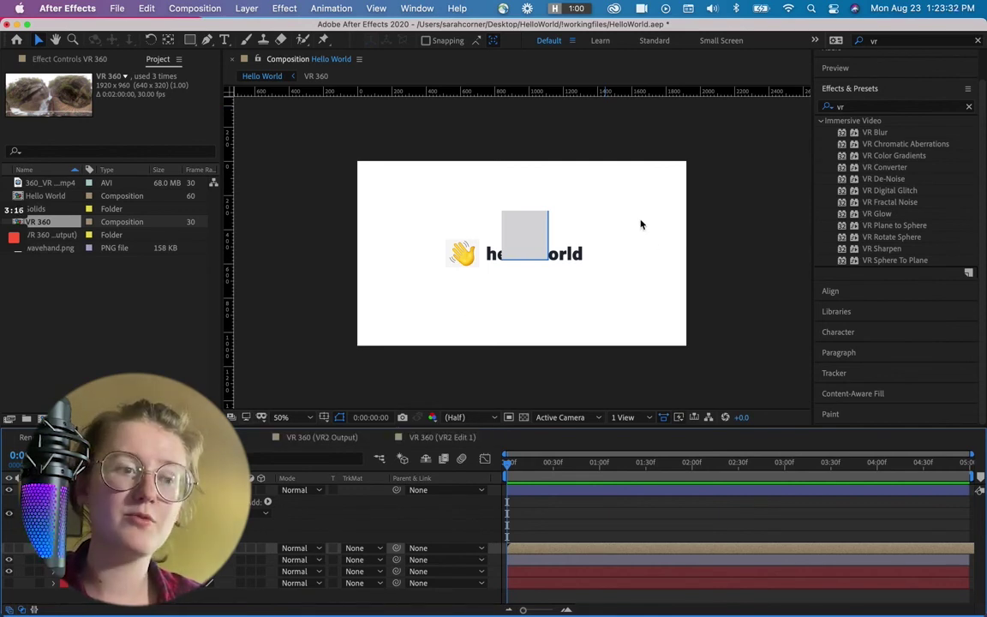
Step: Set the viewer layout to 2 Views - Horizontal with the right view on Active Camera
click(625, 417)
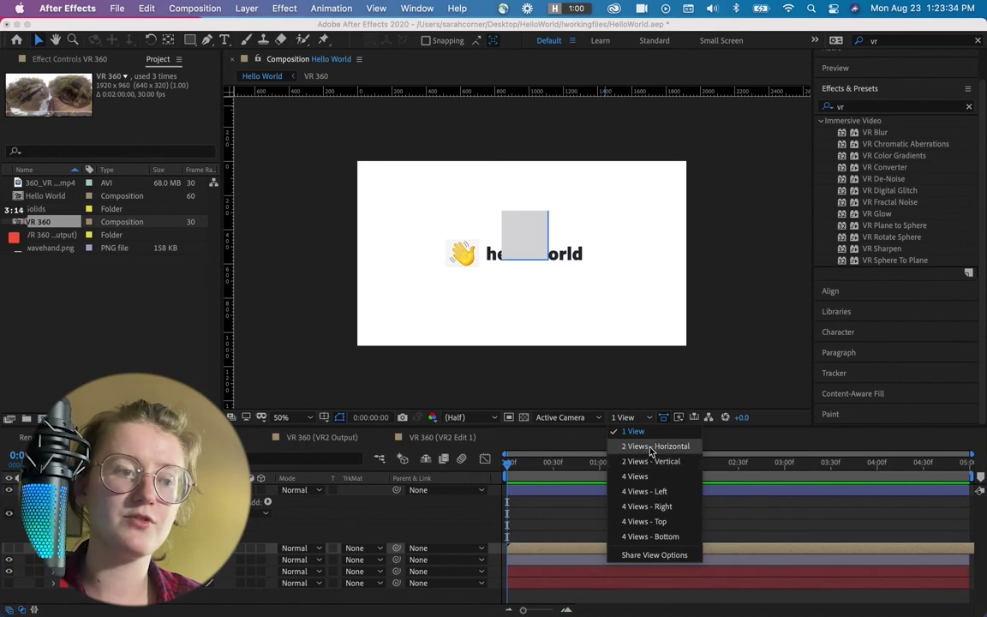
click(653, 447)
click(561, 418)
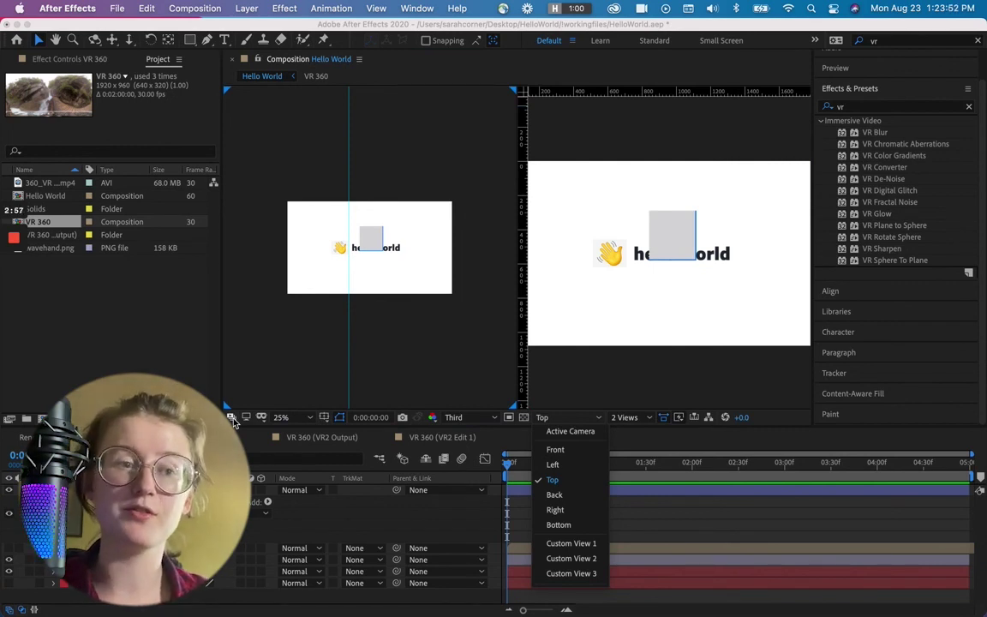
click(690, 346)
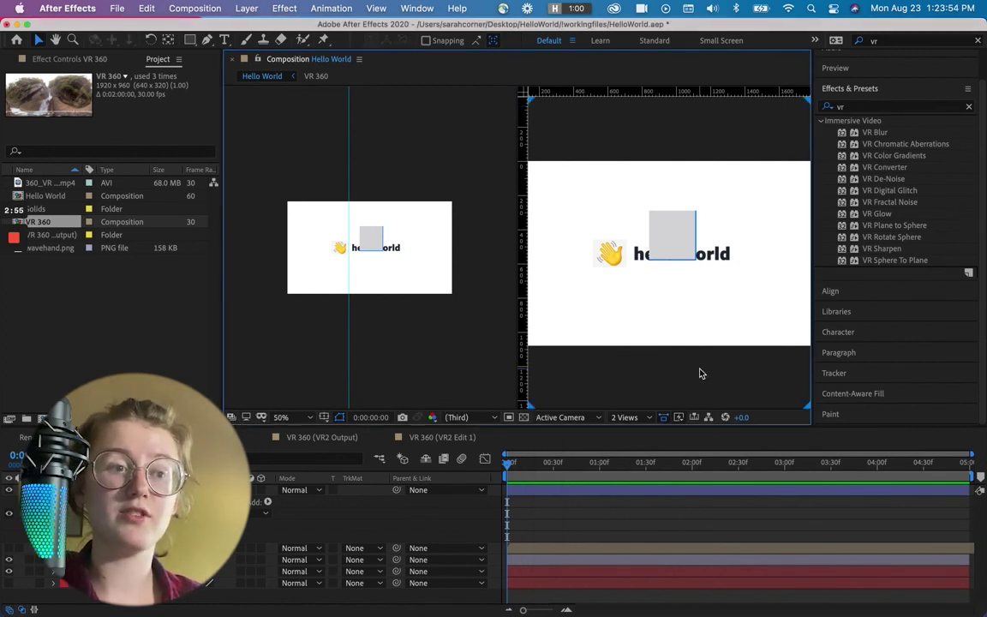